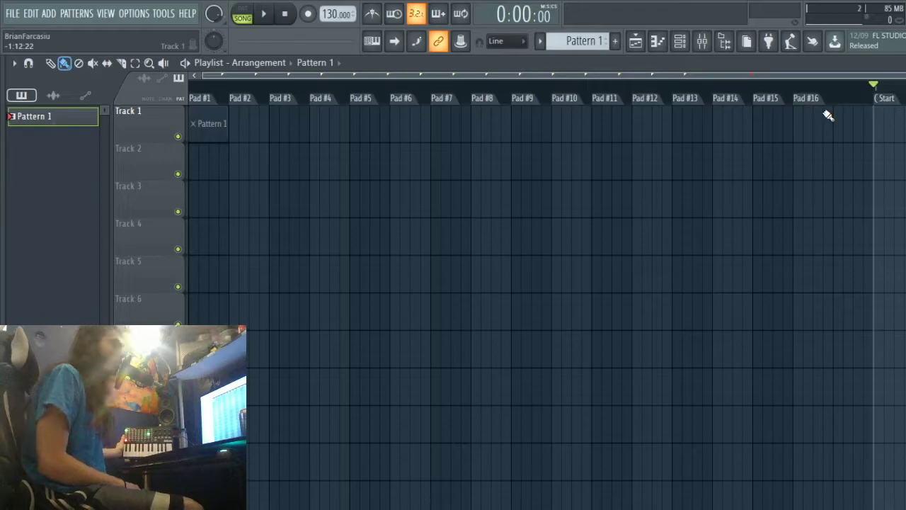
Start and stop song playback of the playlist in performance mode.
key("space")
key("space")
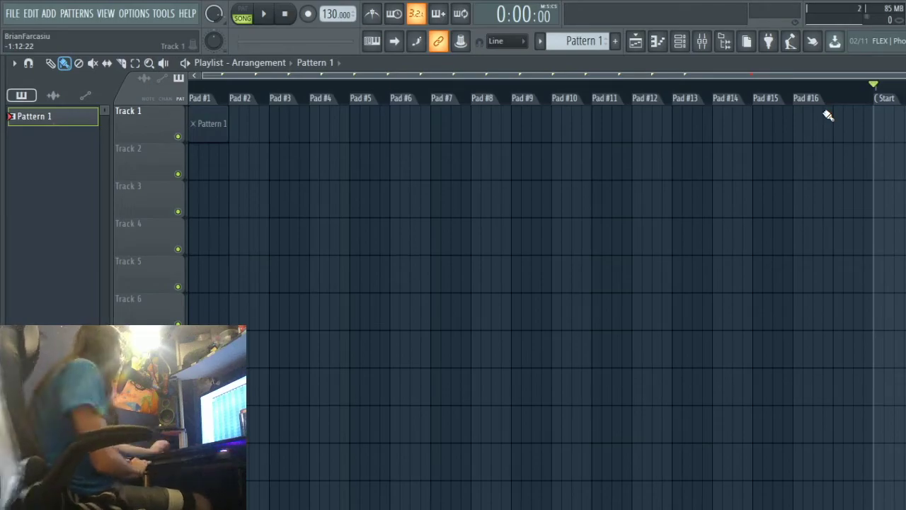
key("space")
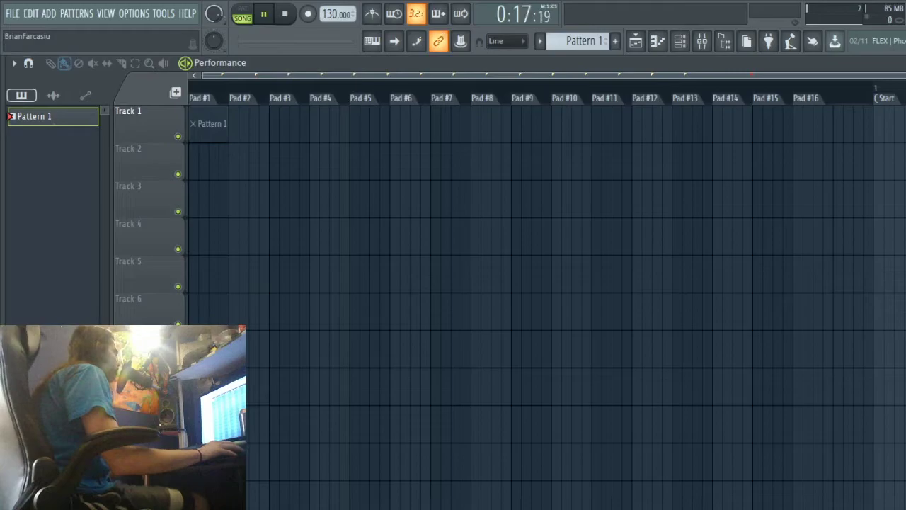
key("space")
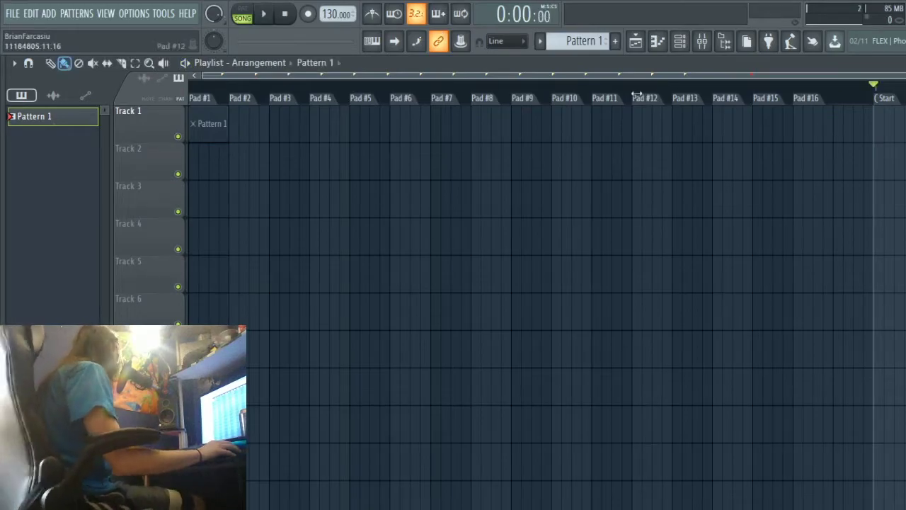
Switch to MIDI-OX, compare the note events in the input and output monitors, and dismiss the LoopBe1 port dialog.
key("alt+Tab")
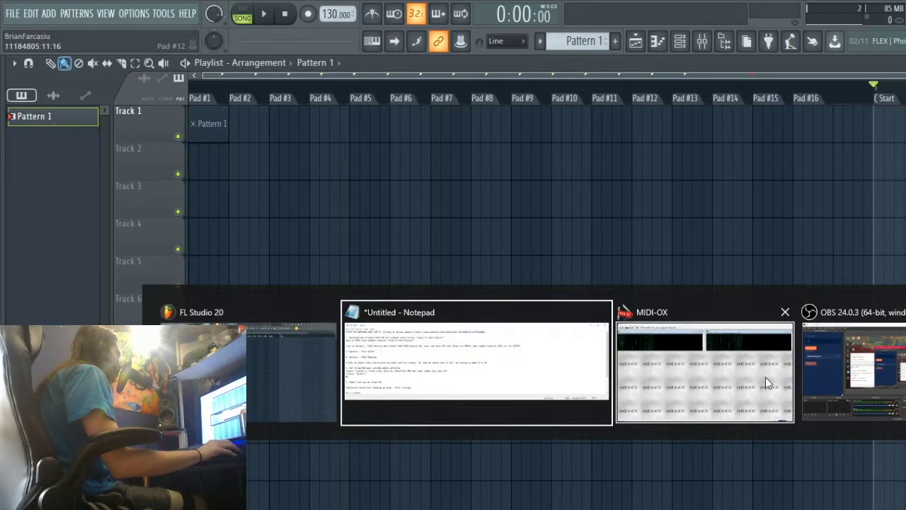
left_click(753, 363)
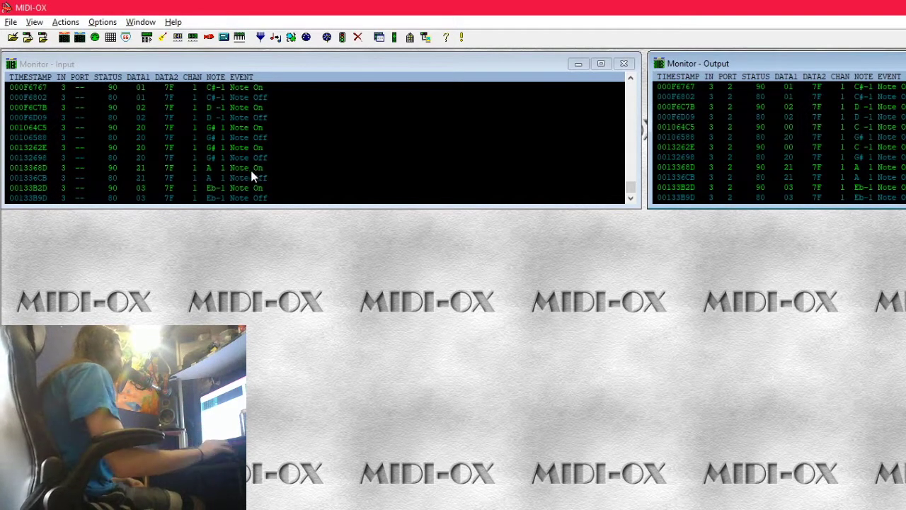
left_click(146, 61)
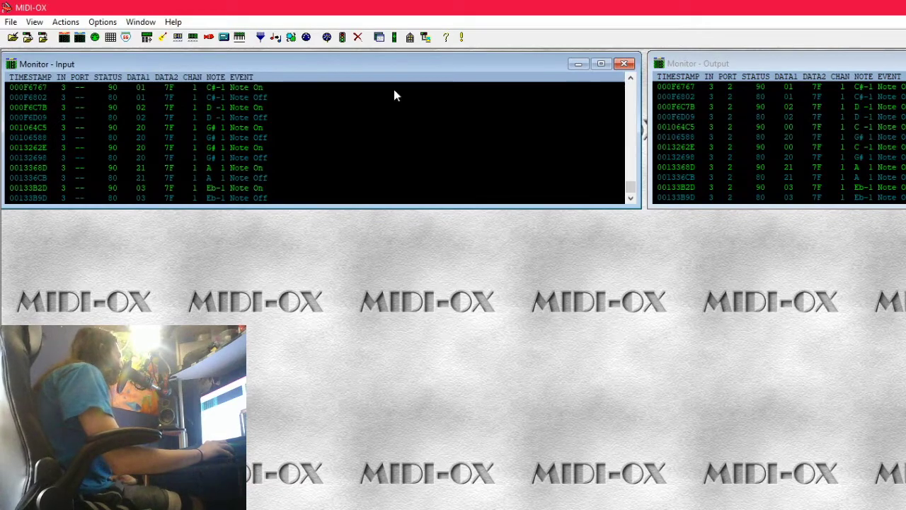
left_click(790, 64)
left_click(439, 68)
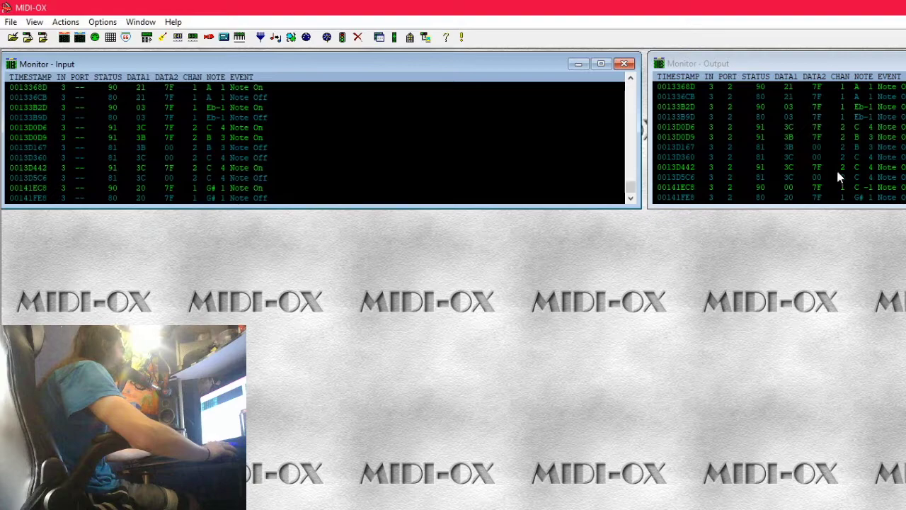
left_click(865, 194)
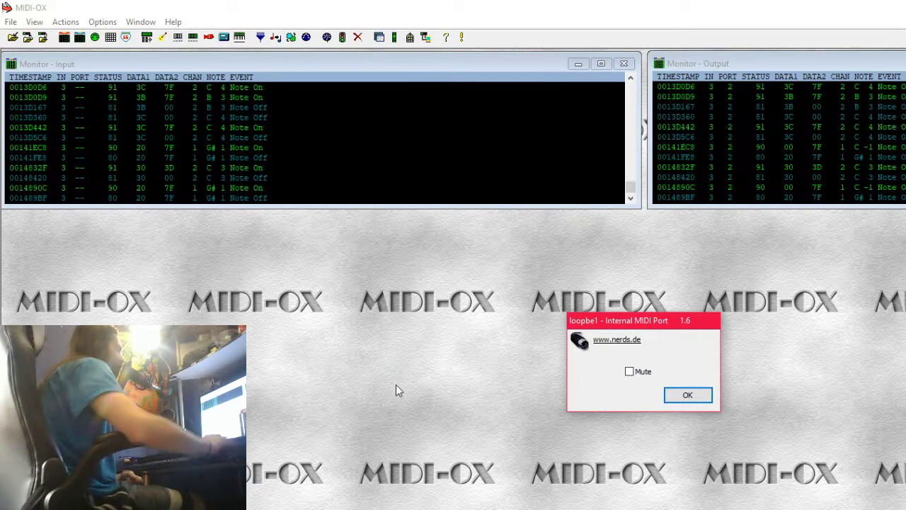
left_click(684, 396)
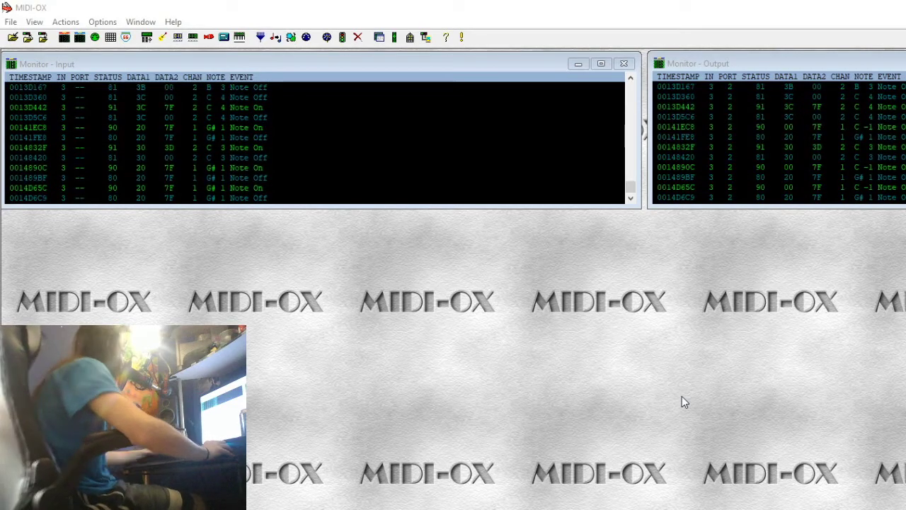
left_click(107, 22)
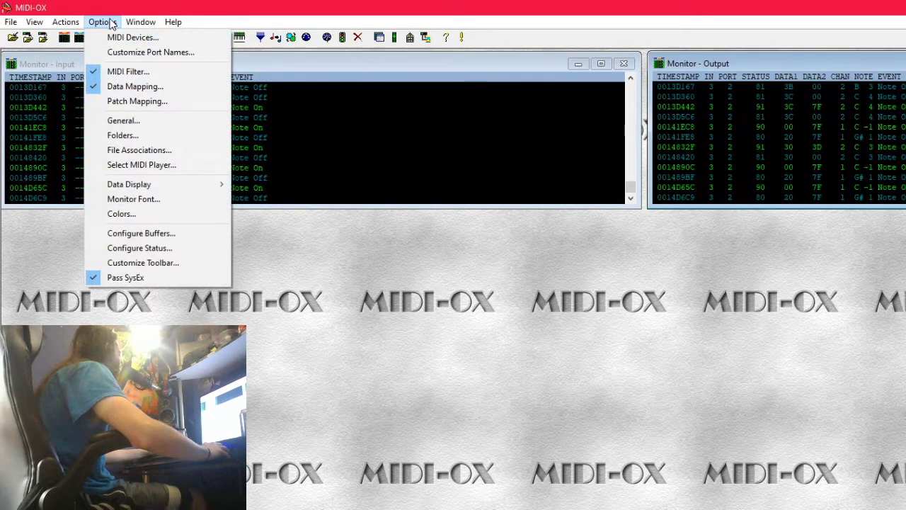
left_click(122, 14)
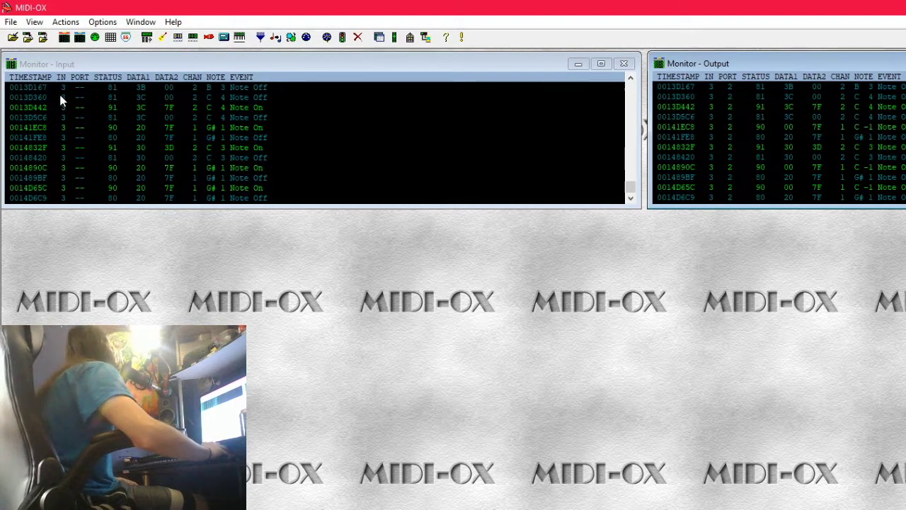
left_click(65, 37)
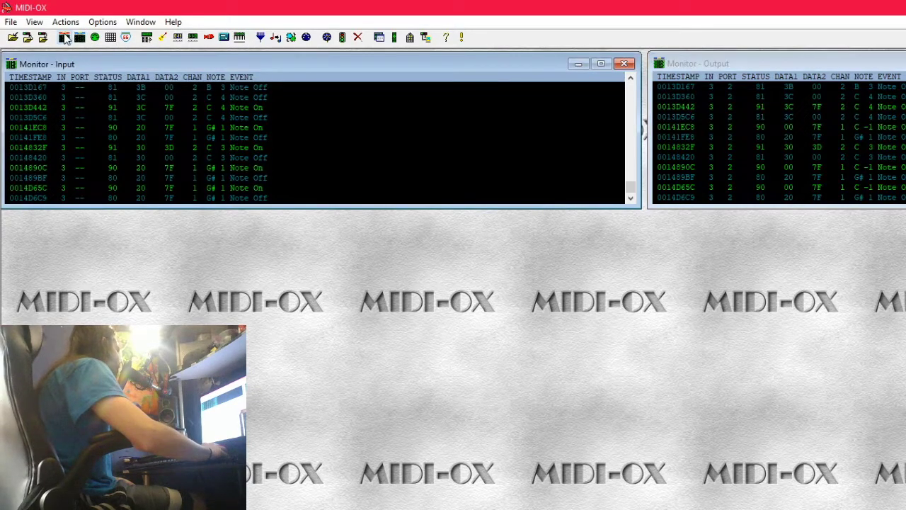
left_click(794, 133)
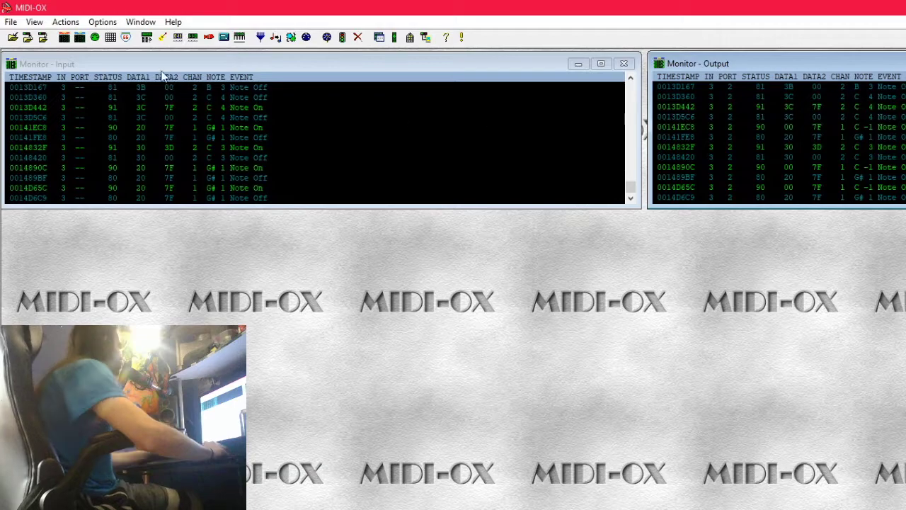
left_click(108, 24)
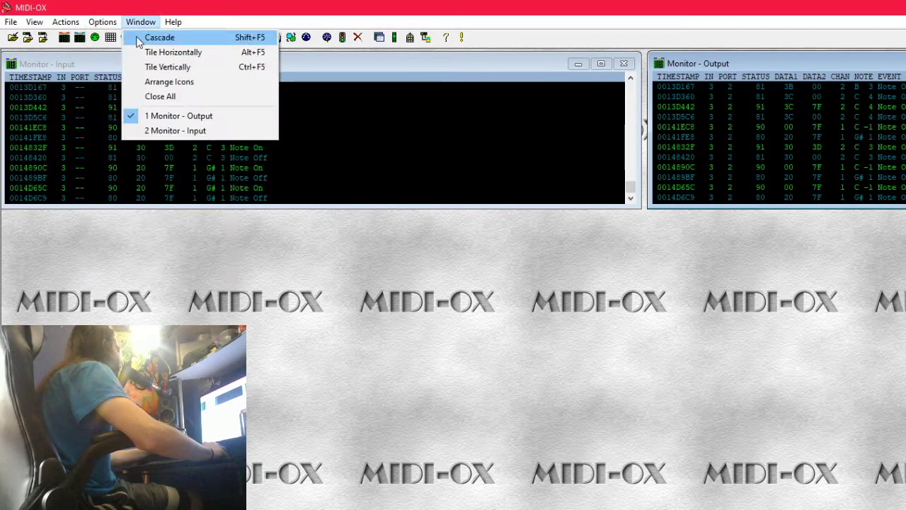
left_click(269, 11)
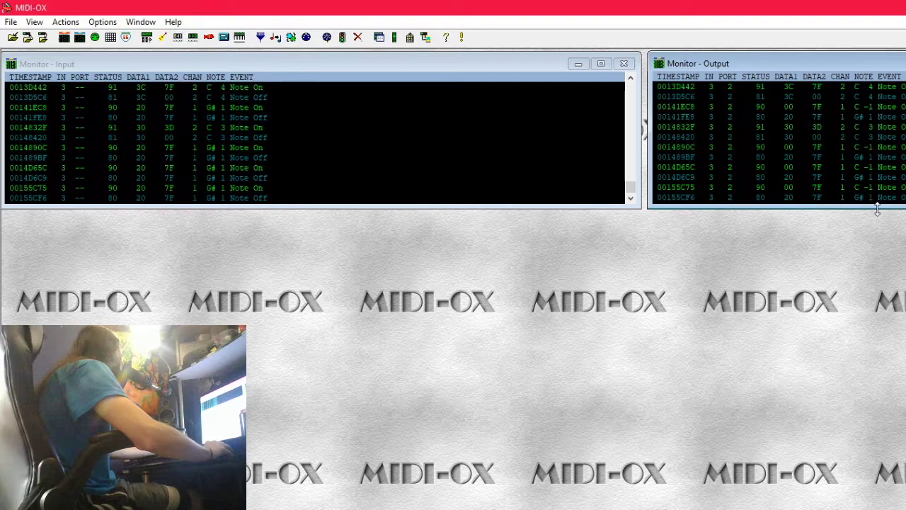
left_click(106, 22)
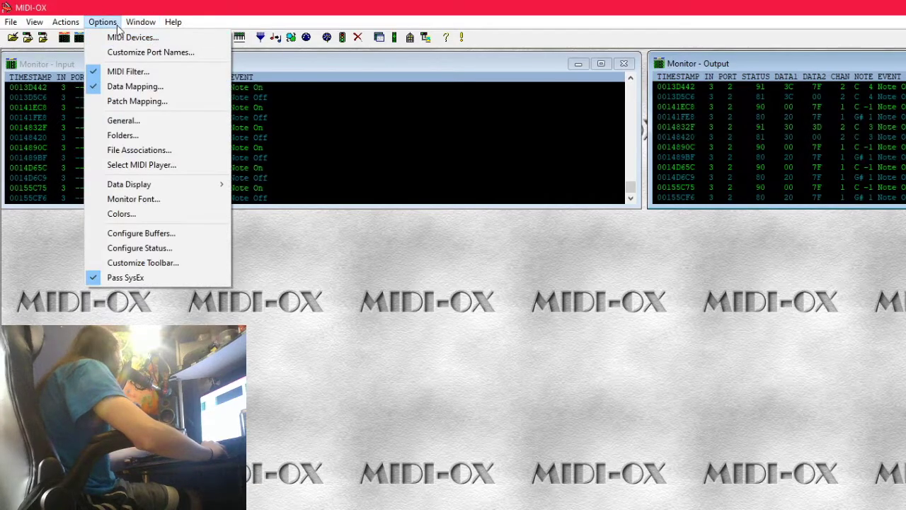
Check the mapping notes in Notepad, and confirm APC Key 25 as MIDI input and LoopBe Internal MIDI as MIDI output in MIDI-OX.
key("alt+Tab")
left_click(649, 414)
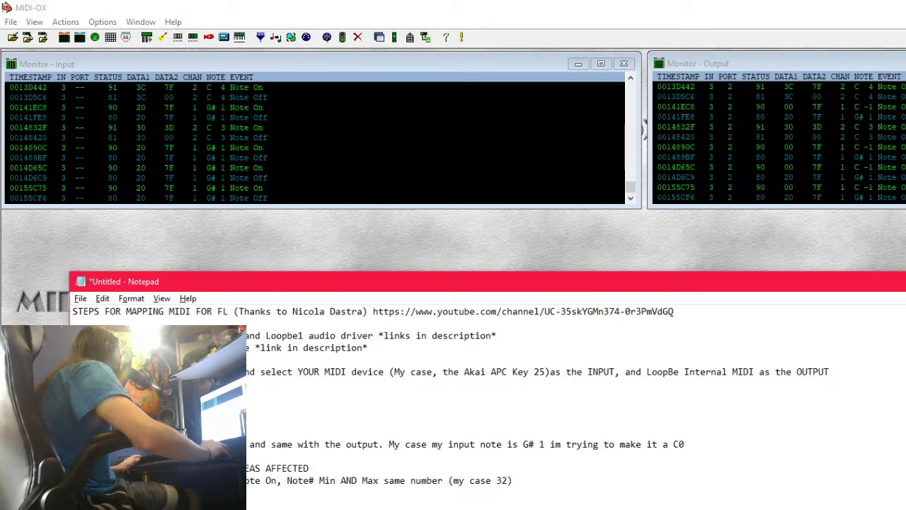
left_click(104, 23)
left_click(114, 36)
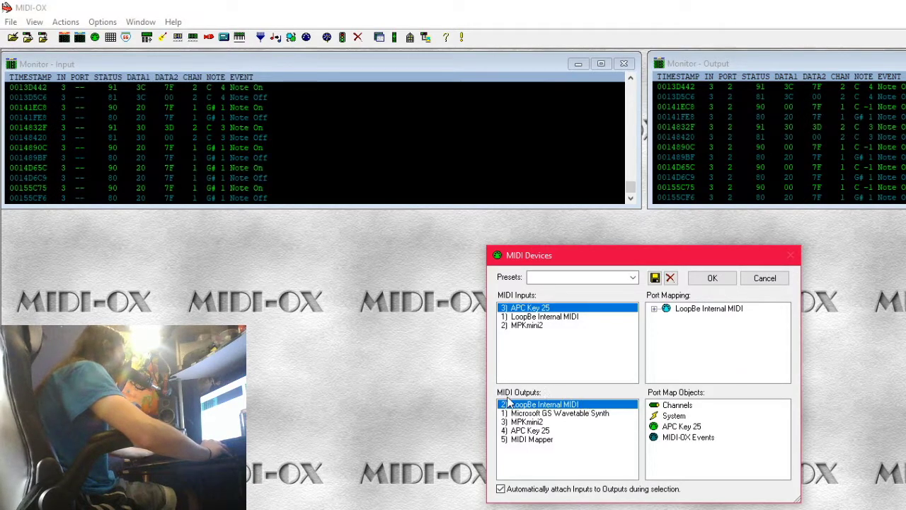
left_click(712, 277)
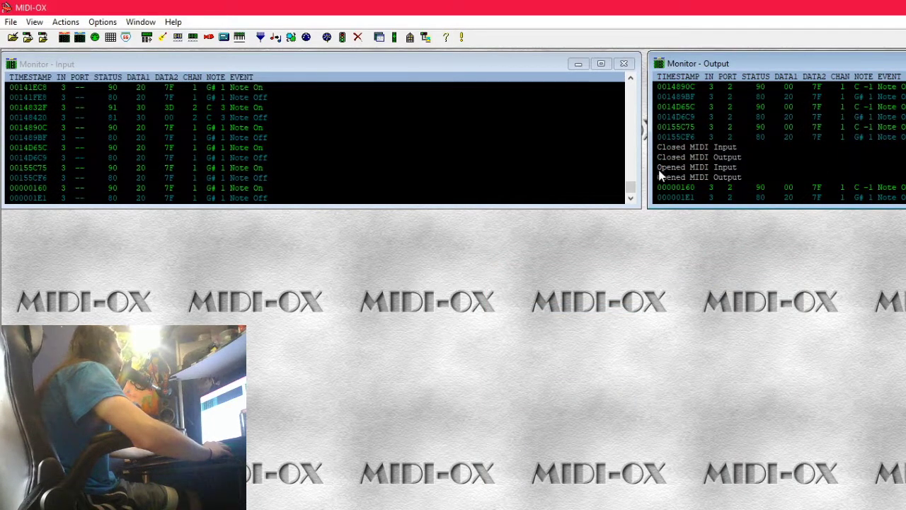
left_click(103, 22)
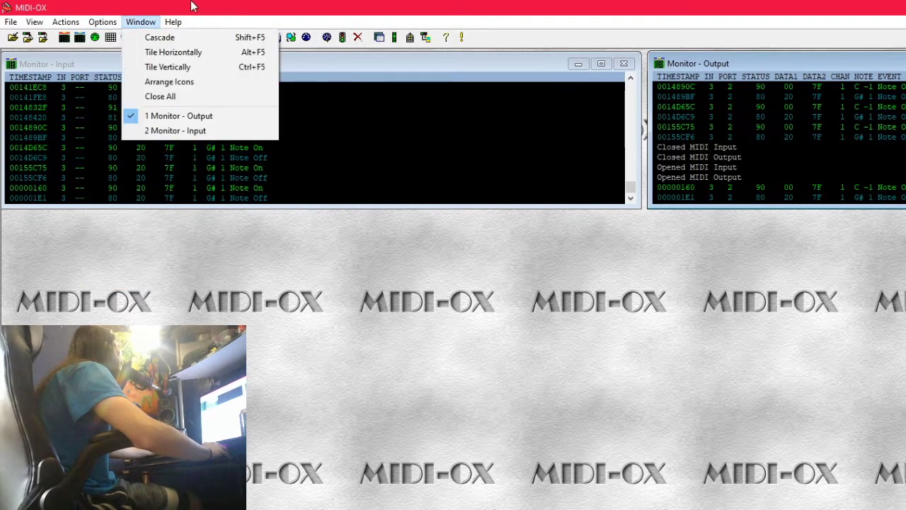
left_click(141, 22)
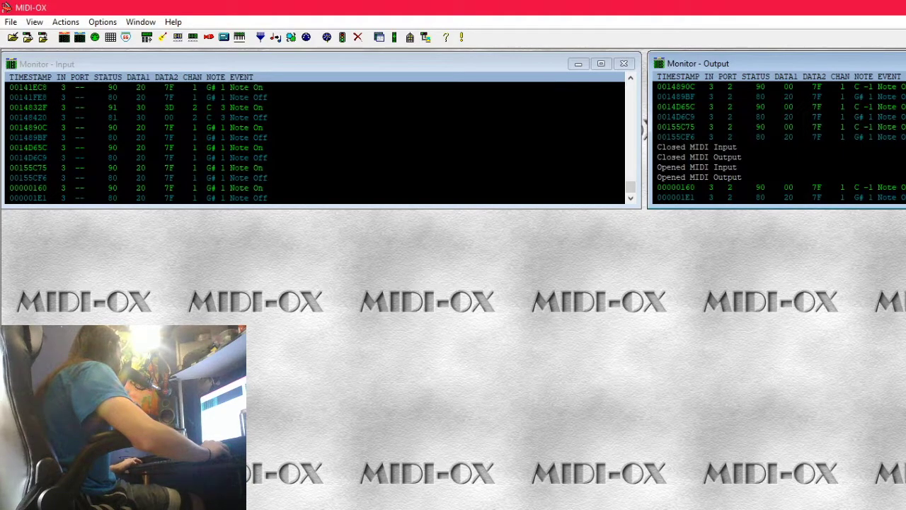
Switch to the browser, return to the Google results for "note numbers", and reopen the Inspired Acoustics page on MIDI note numbers.
key("alt+Tab")
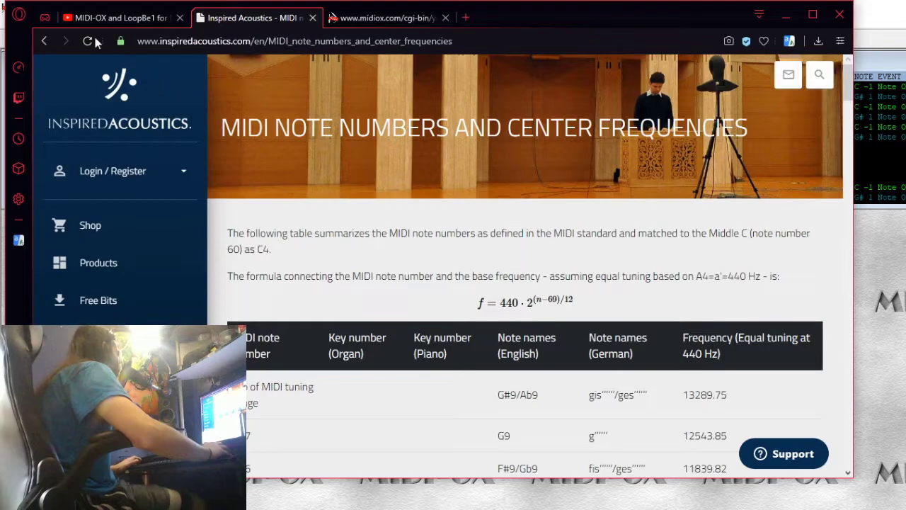
left_click(43, 41)
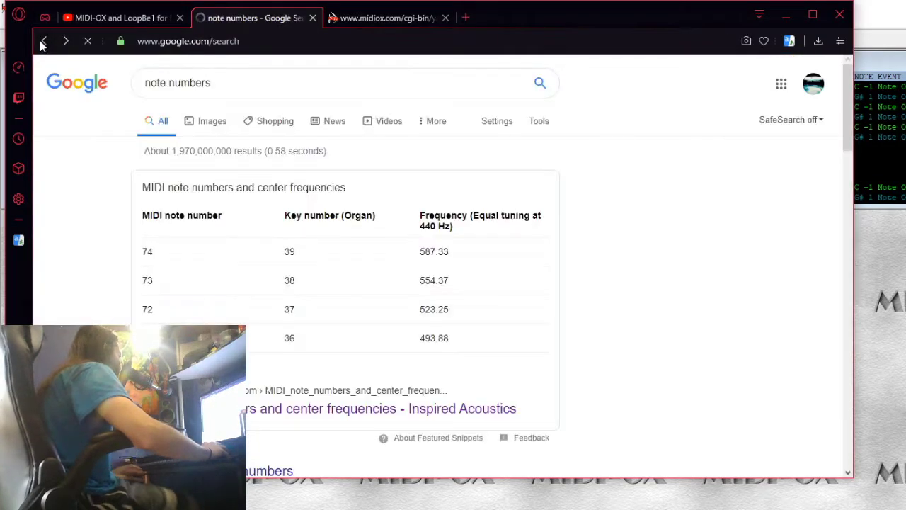
left_click(149, 83)
key("End")
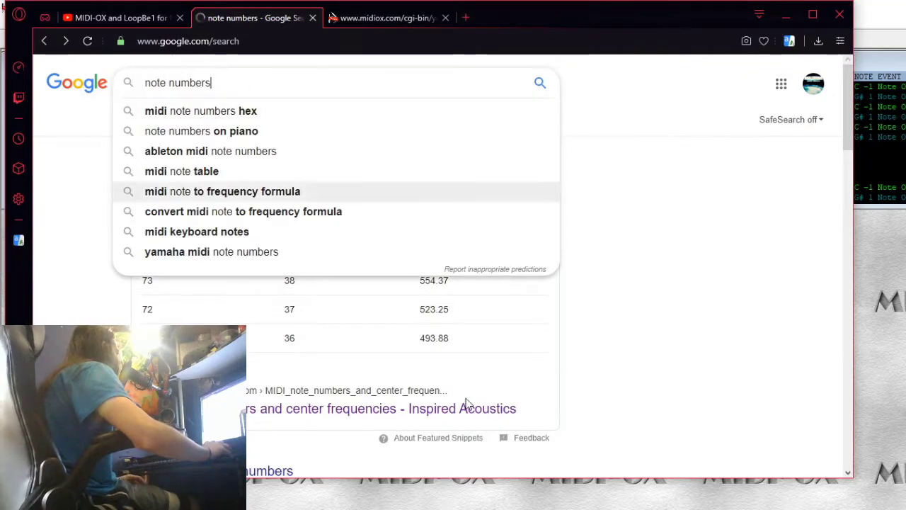
triple_click(233, 84)
left_click(239, 77)
left_click(242, 400)
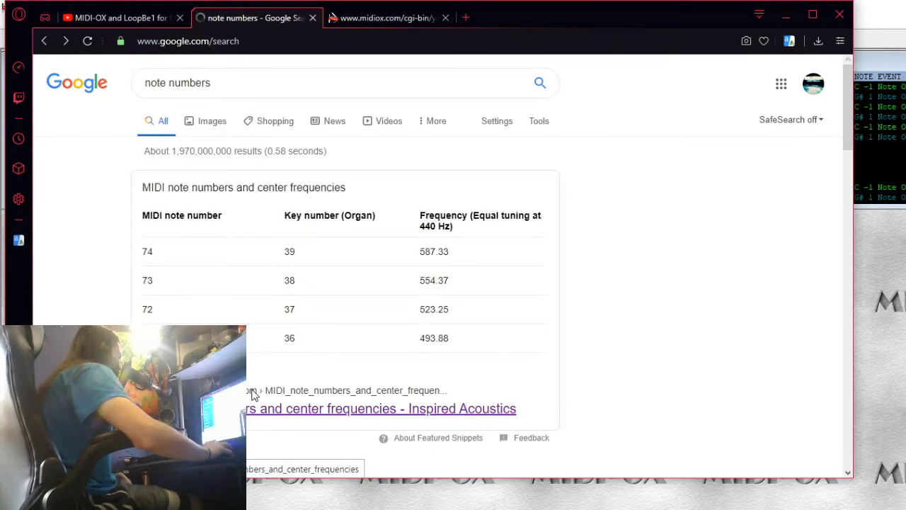
Examine how MIDI note numbers correspond to English note names in the table, and look up the number for G#1.
scroll(473, 323, "up", 15)
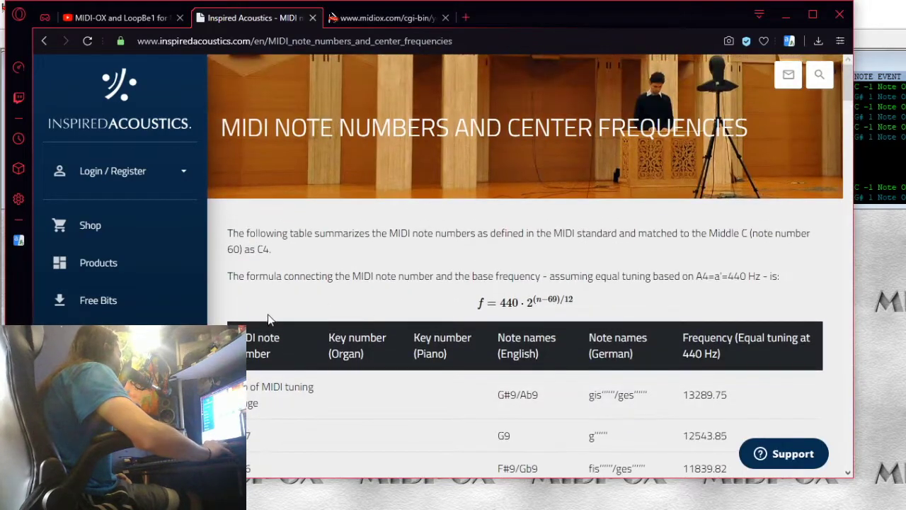
scroll(269, 310, "down", 3)
double_click(240, 268)
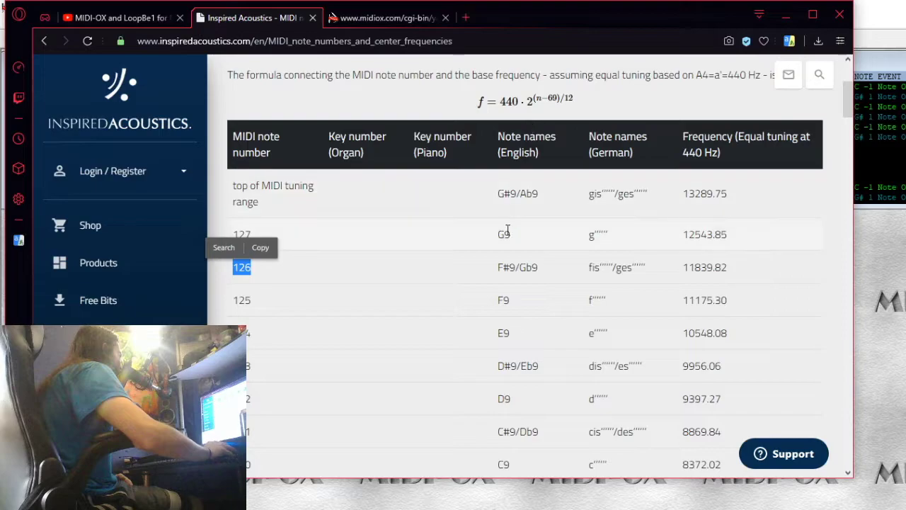
left_click_drag(495, 269, 538, 271)
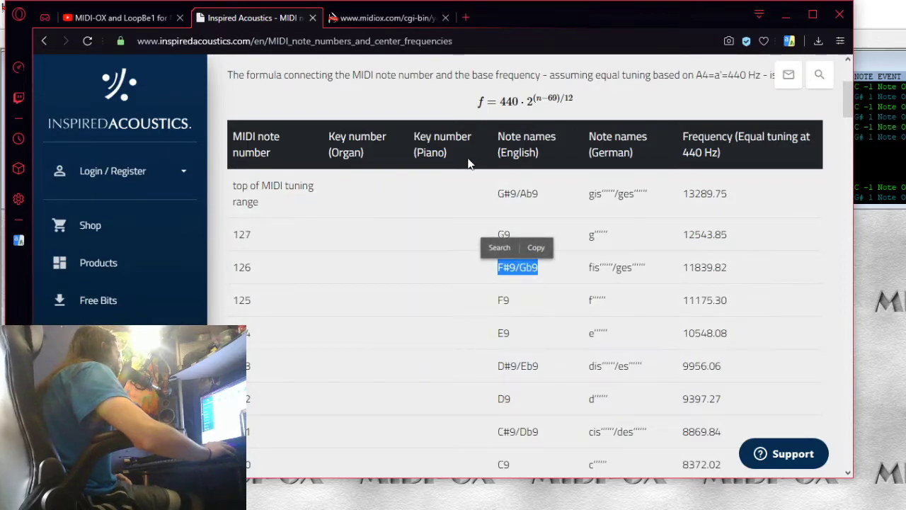
mouse_move(255, 273)
left_mouse_down()
mouse_move(228, 270)
mouse_move(252, 269)
left_mouse_up()
left_click_drag(497, 269, 539, 272)
scroll(528, 324, "down", 5)
scroll(528, 324, "down", 20)
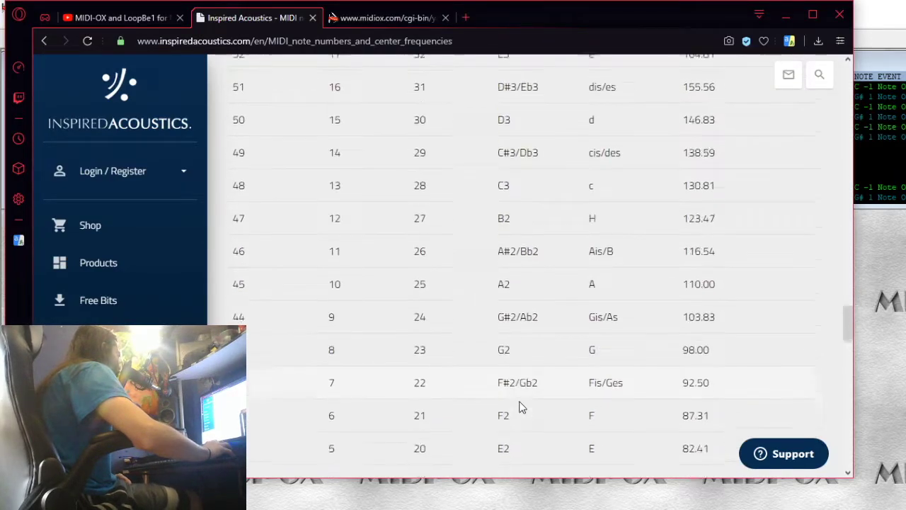
scroll(518, 407, "down", 6)
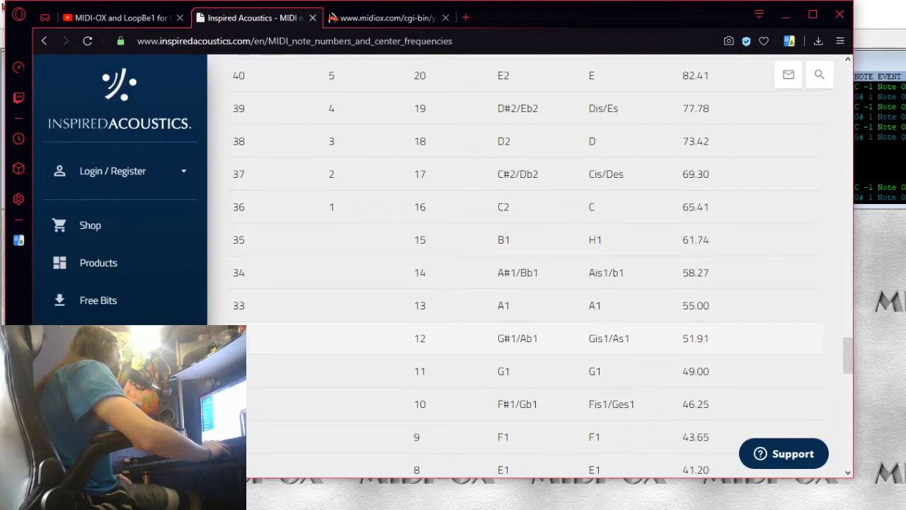
double_click(239, 338)
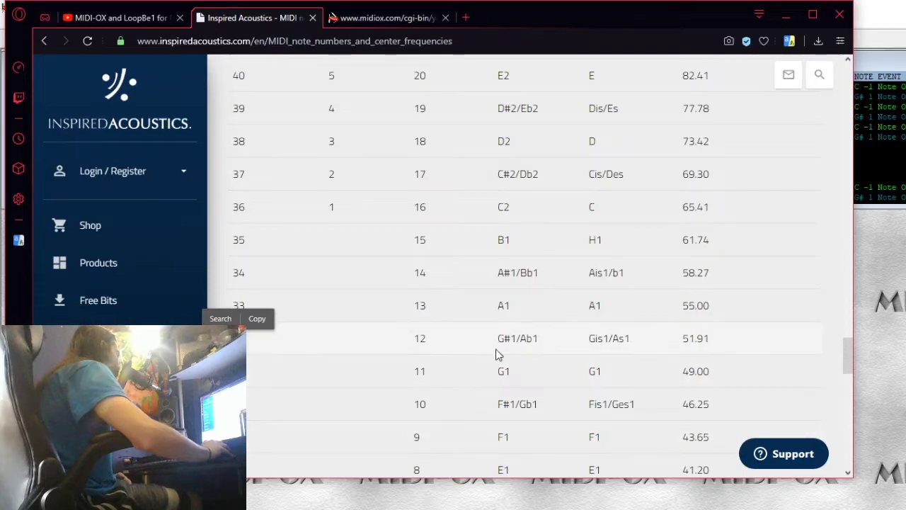
Examine the lowest rows of the note table down to MIDI note number 0, and return to MIDI-OX.
scroll(434, 344, "down", 14)
scroll(435, 342, "down", 2)
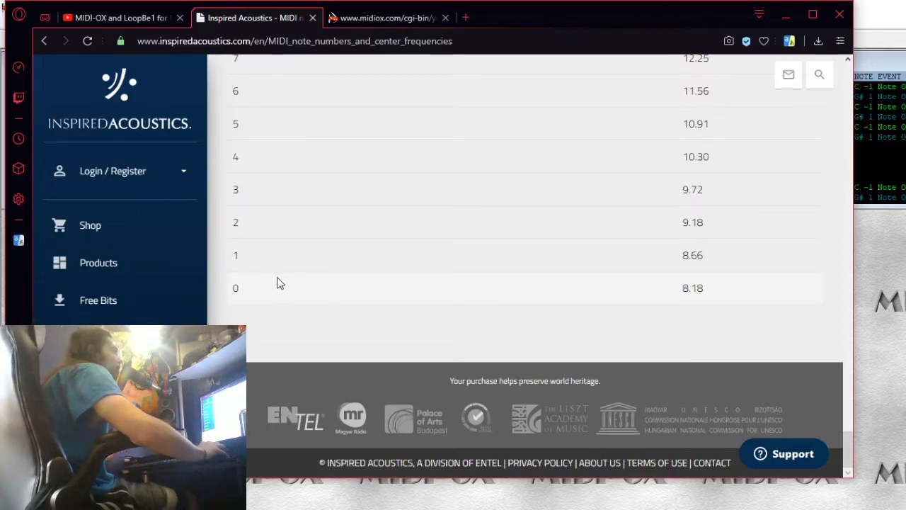
left_click_drag(229, 293, 259, 297)
left_click(249, 293)
left_click(249, 294)
scroll(293, 295, "up", 15)
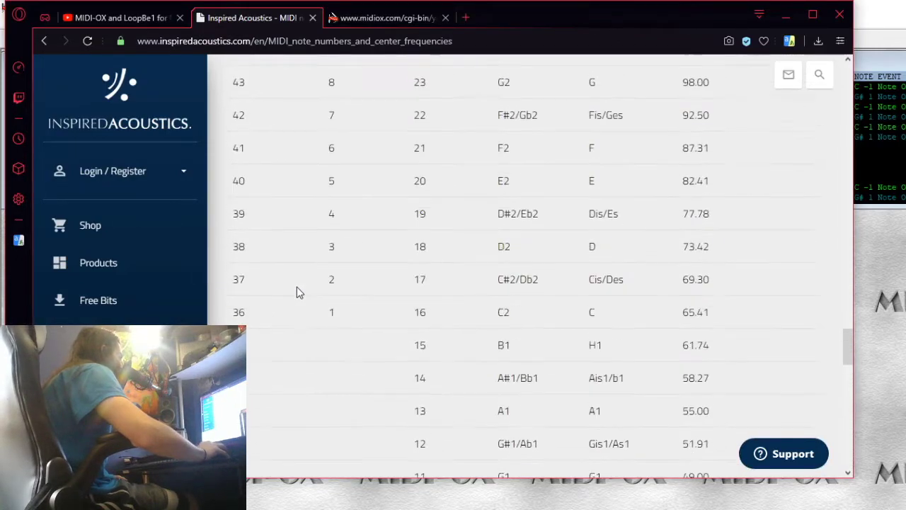
scroll(262, 330, "down", 13)
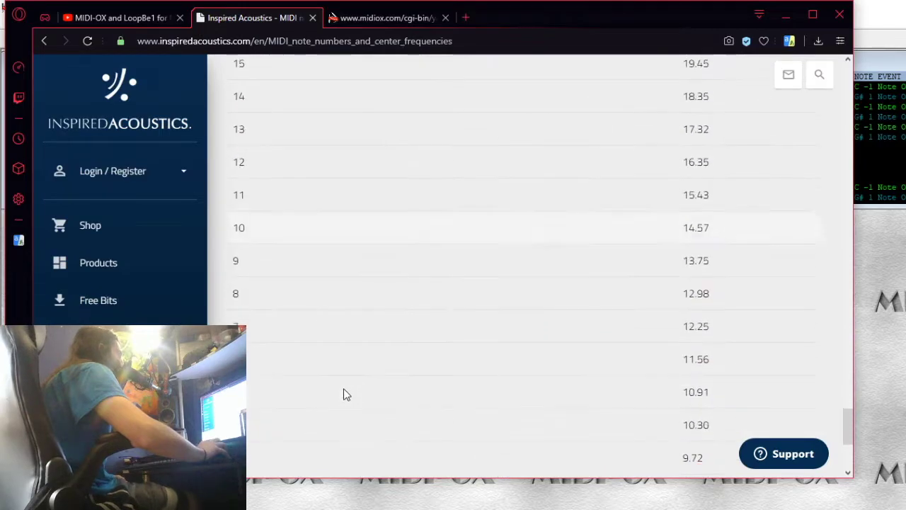
key("alt+Tab")
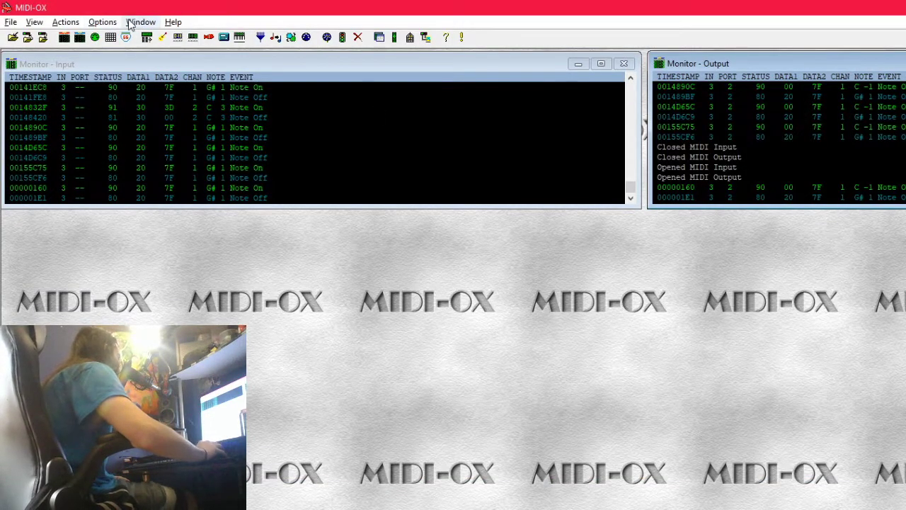
Delete the existing NoteOn entry for note 32 from the data mapping's Translation Map.
left_click(102, 22)
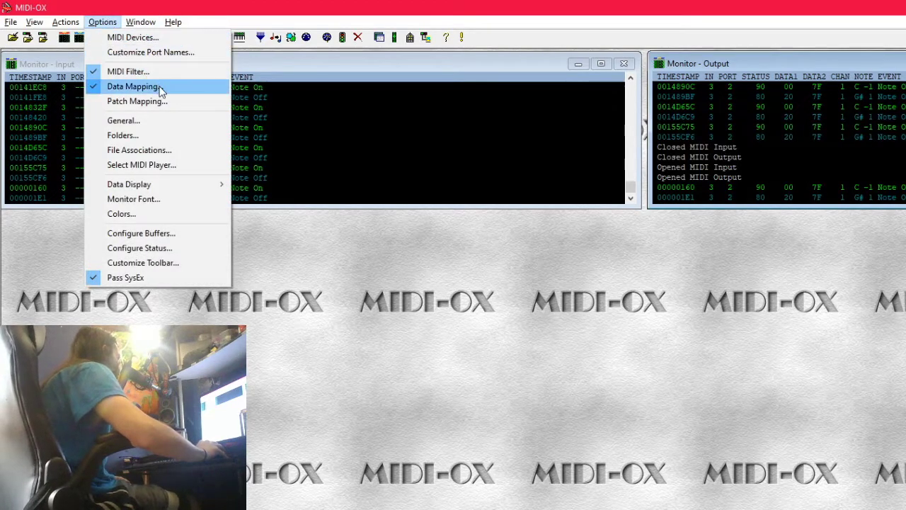
left_click(127, 87)
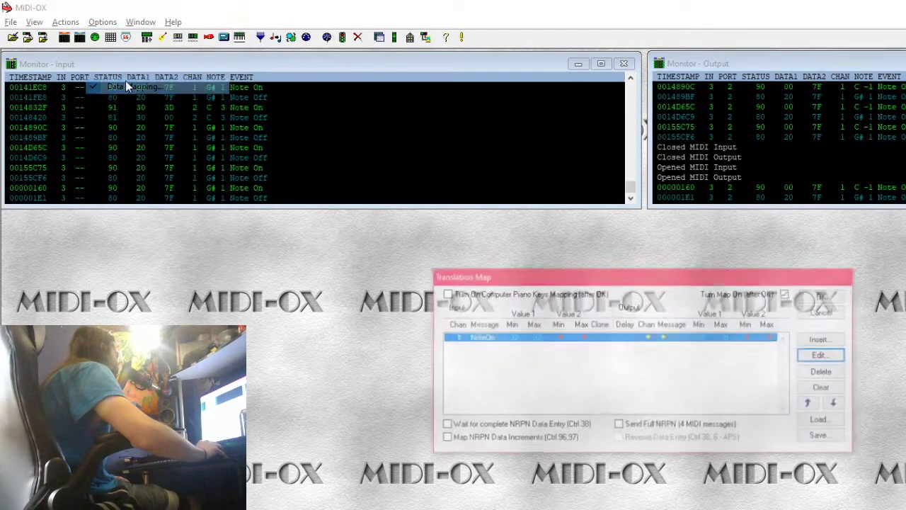
right_click(716, 342)
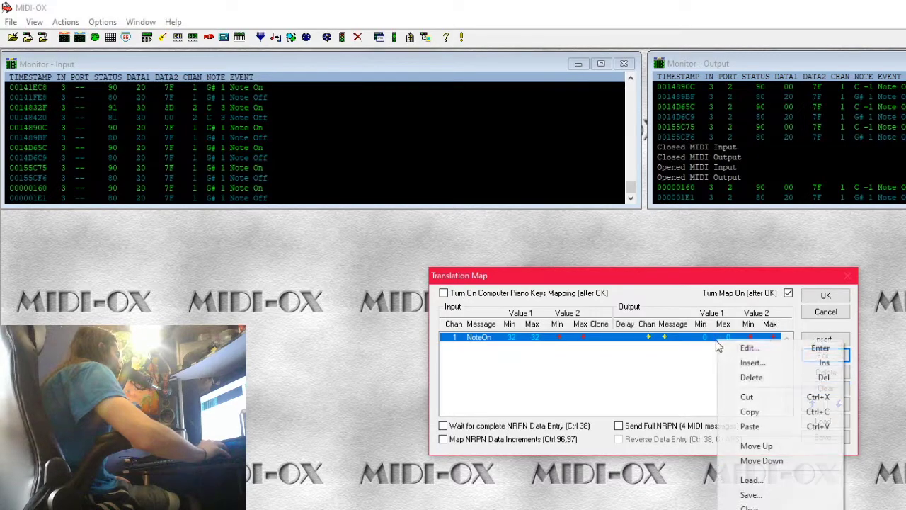
left_click(780, 377)
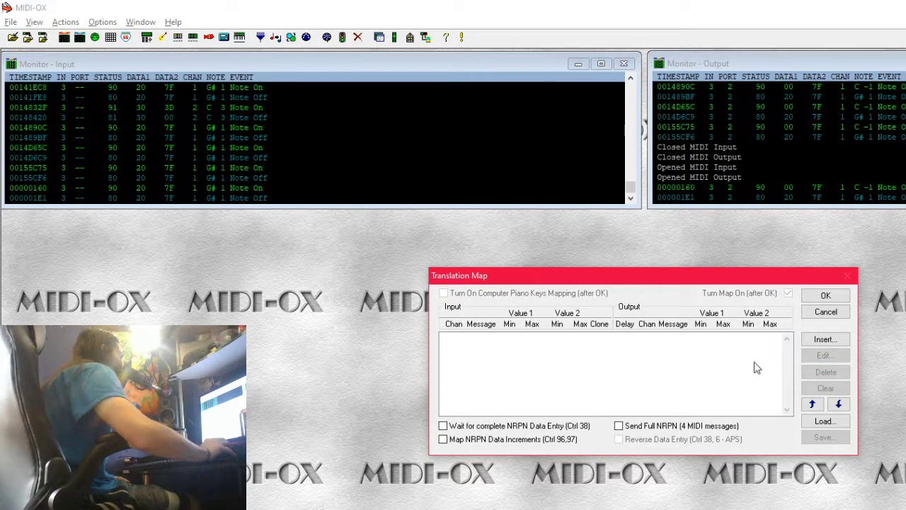
left_click_drag(561, 281, 416, 280)
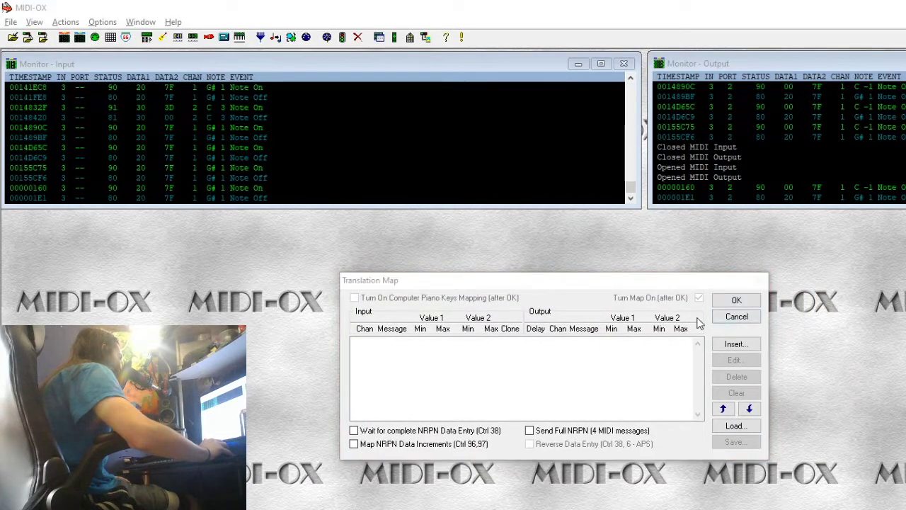
Insert a new mapping in the Translation Map and set its input channel to 1.
left_click(734, 345)
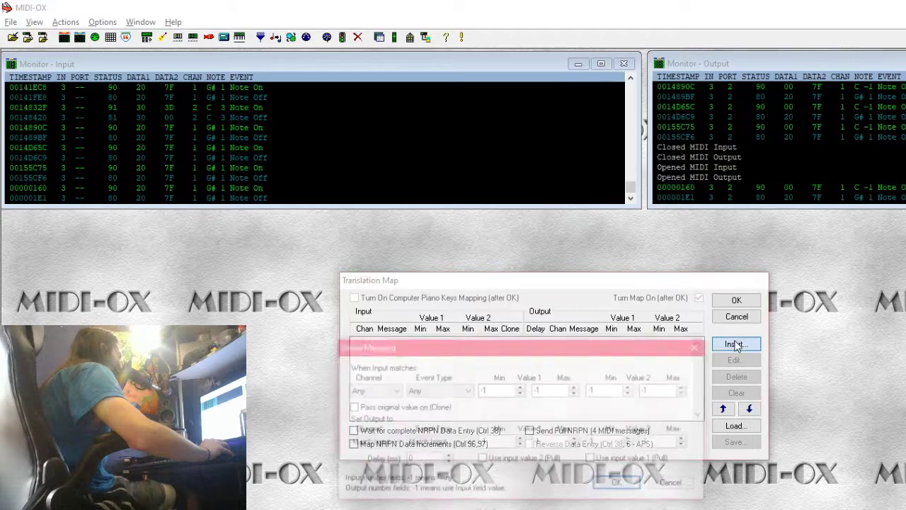
left_click_drag(545, 342, 697, 276)
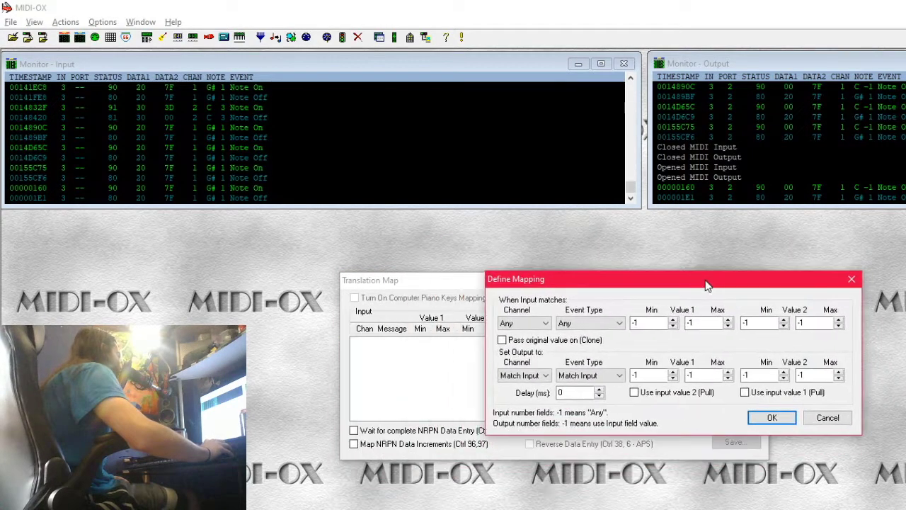
left_click(532, 323)
left_click(533, 323)
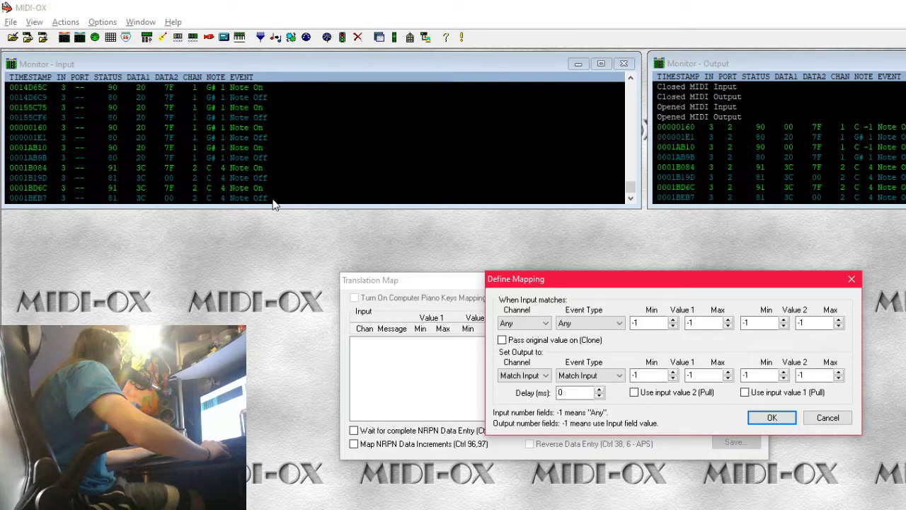
left_click(530, 323)
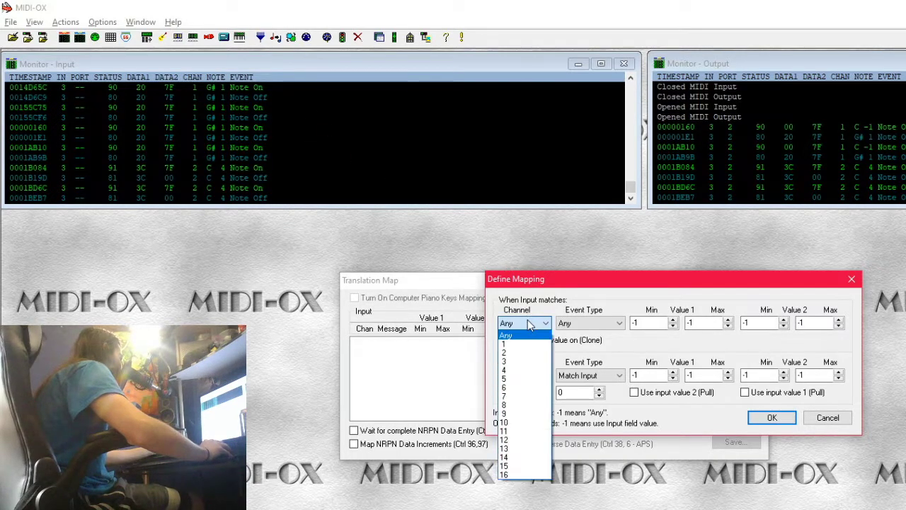
left_click(529, 333)
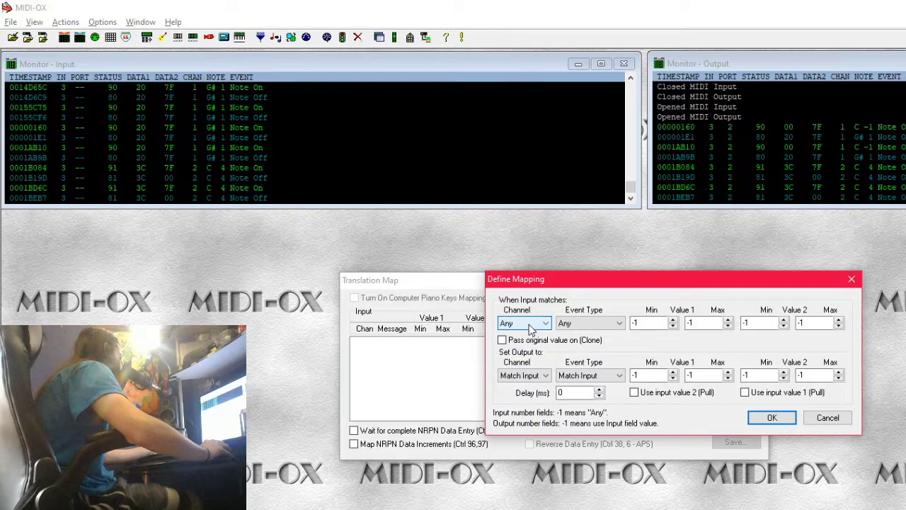
left_click(527, 323)
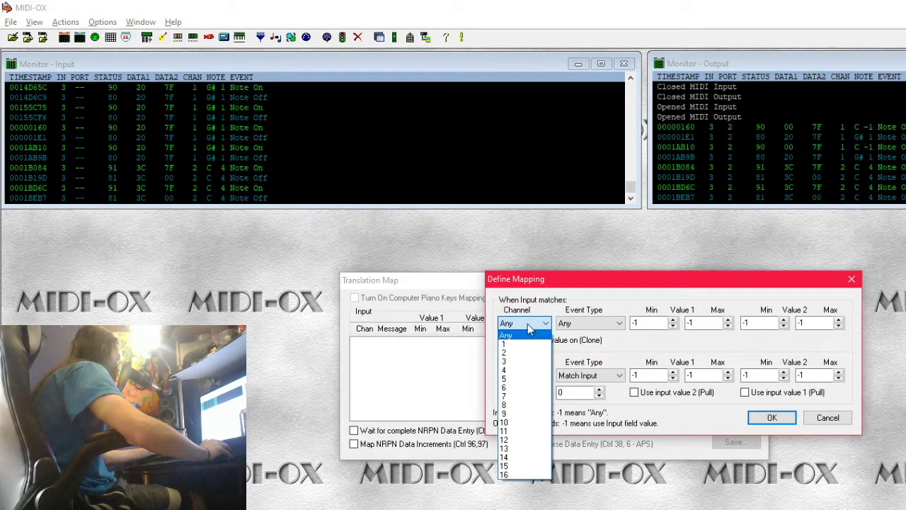
left_click(525, 343)
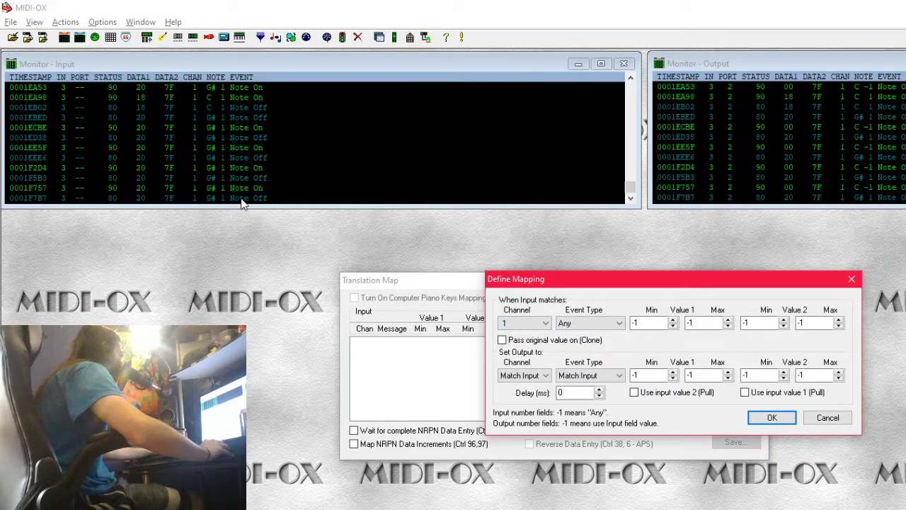
left_click(202, 199)
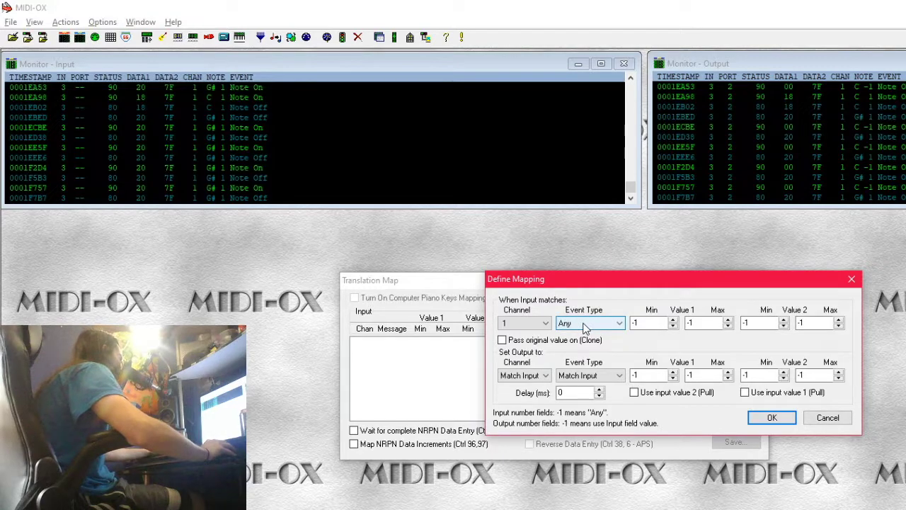
Set the mapping's input event type to NoteOn and its minimum and maximum input note number to 32.
left_click_drag(562, 285, 508, 306)
left_click(539, 344)
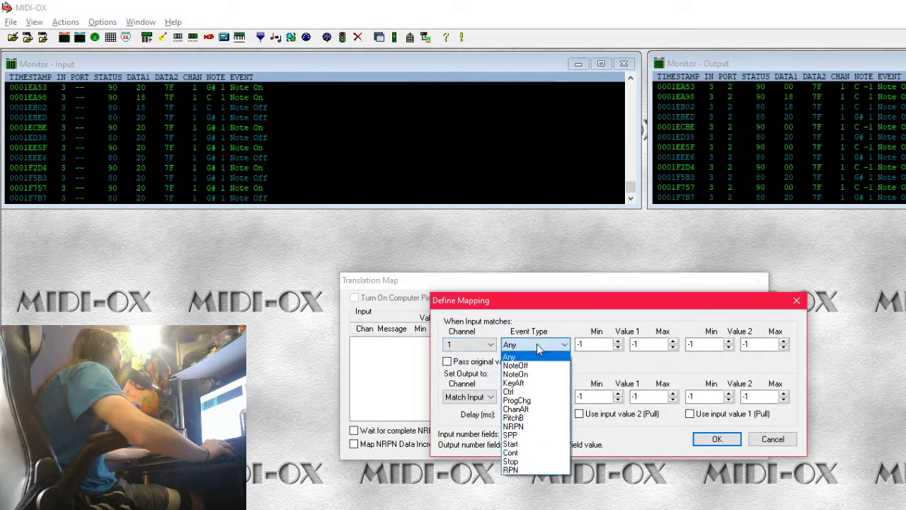
left_click(551, 373)
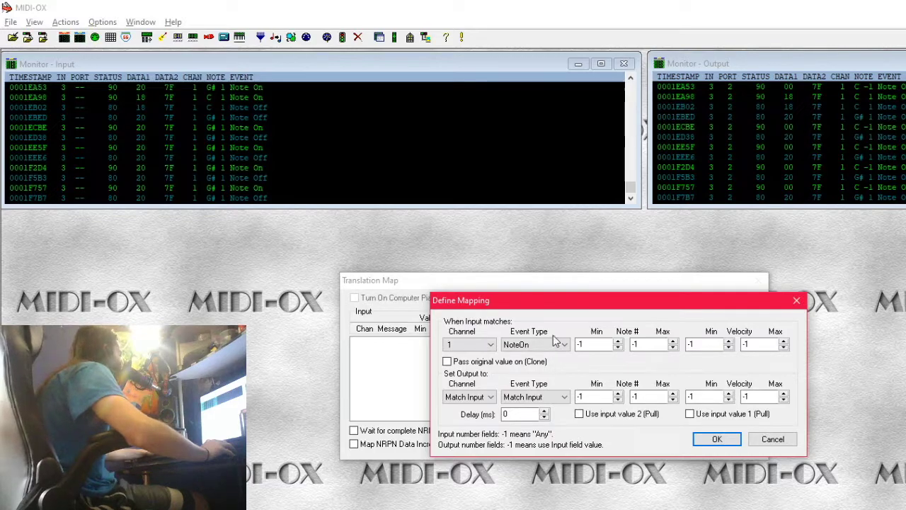
left_click(552, 345)
key("Escape")
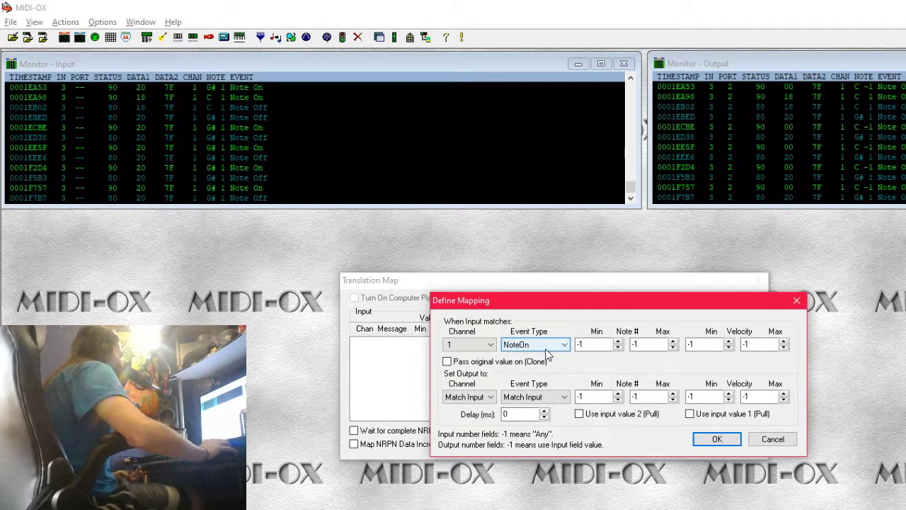
double_click(591, 345)
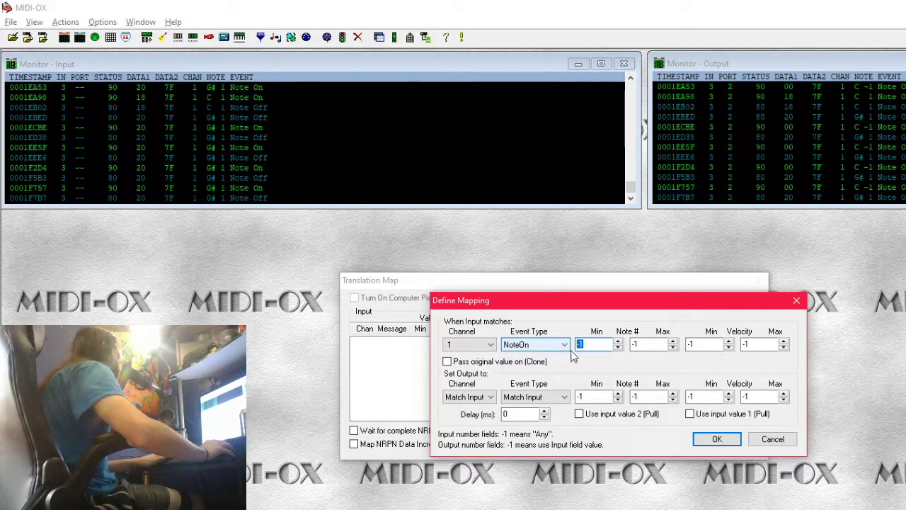
key("BackSpace")
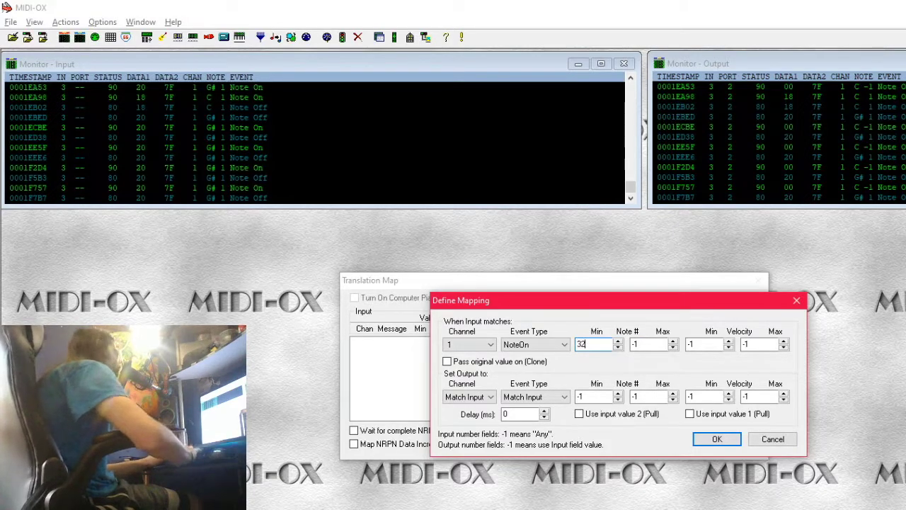
double_click(635, 346)
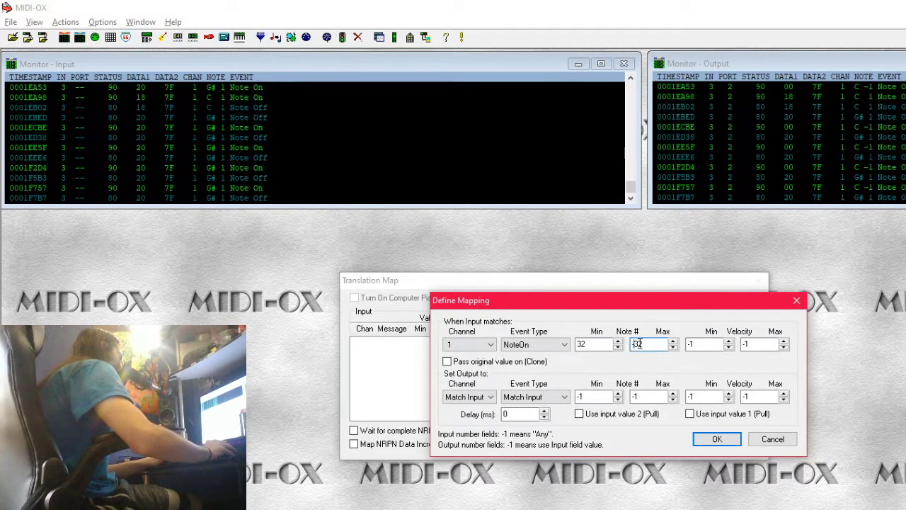
Set the mapping's minimum and maximum output note number to 0, keep channel and event type on Match Input, and accept the mapping.
left_click(579, 396)
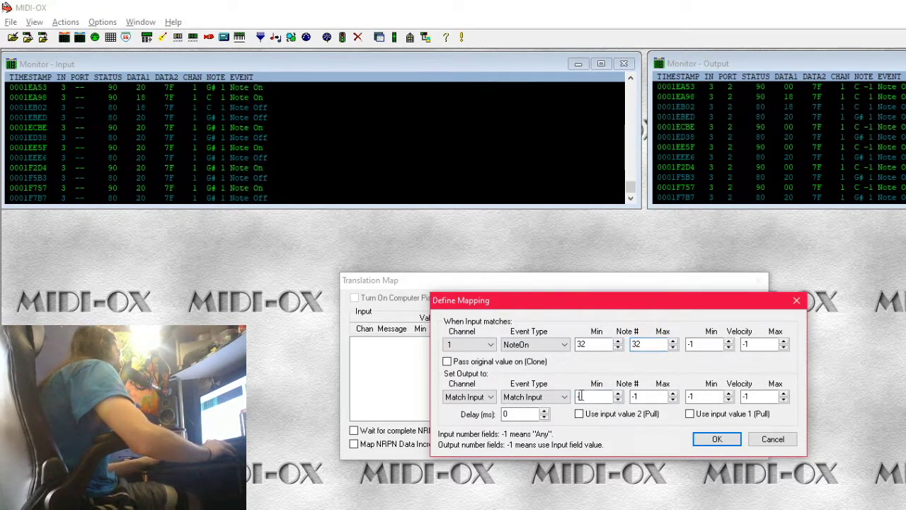
key("Delete")
key("Delete")
left_click(455, 398)
left_click(579, 396)
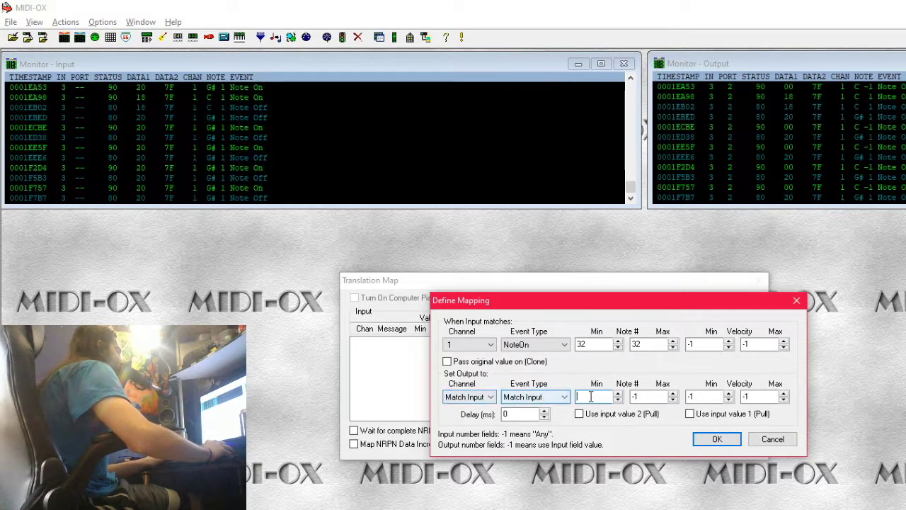
type("0")
left_click(651, 396)
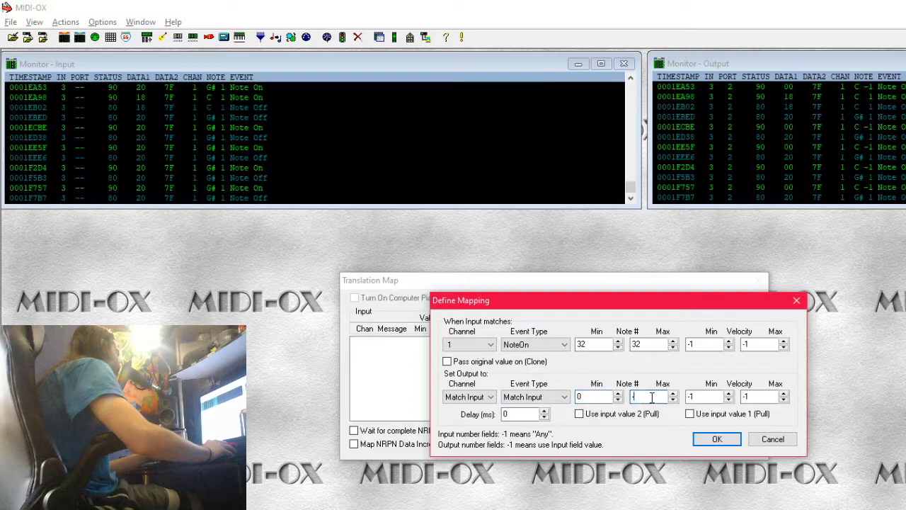
type("0")
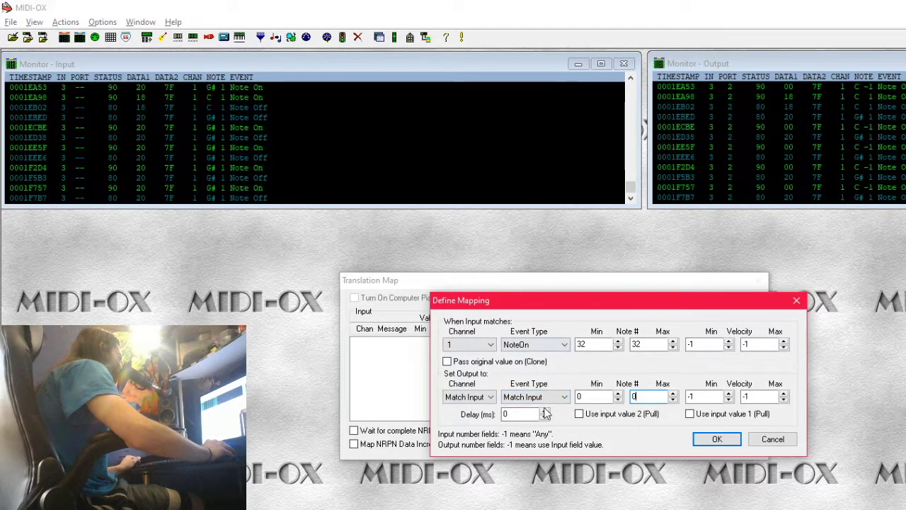
left_click(711, 438)
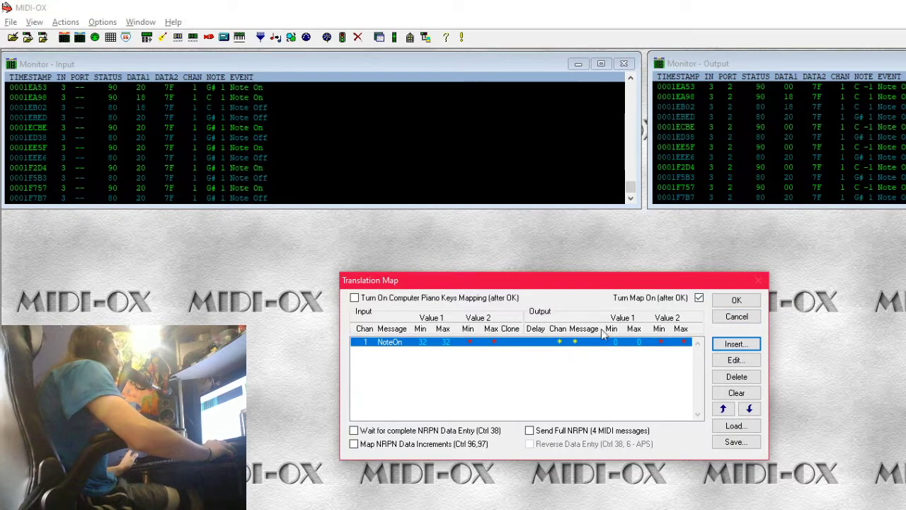
Keep the translation map turned on and apply it.
left_click(686, 299)
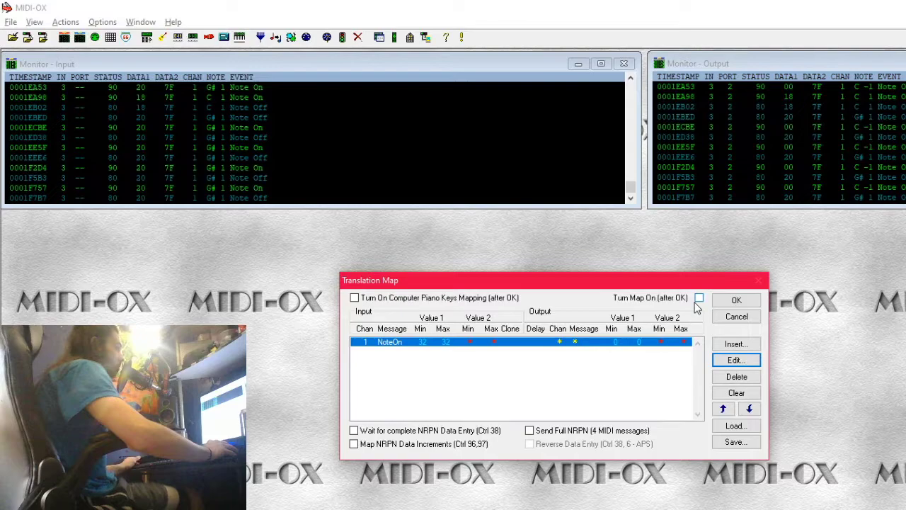
left_click(698, 299)
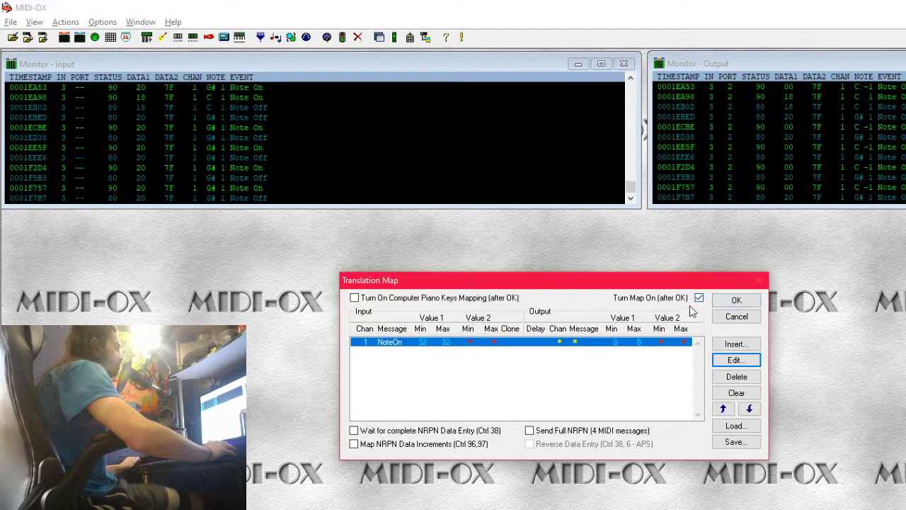
left_click(732, 300)
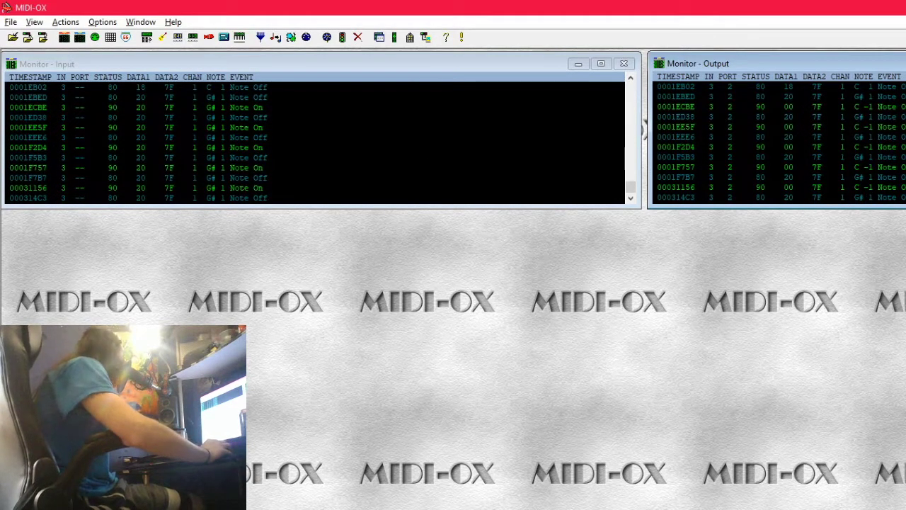
Switch to FL Studio, bring up the mapping steps in Notepad to review them, and return to MIDI-OX.
key("alt+Tab")
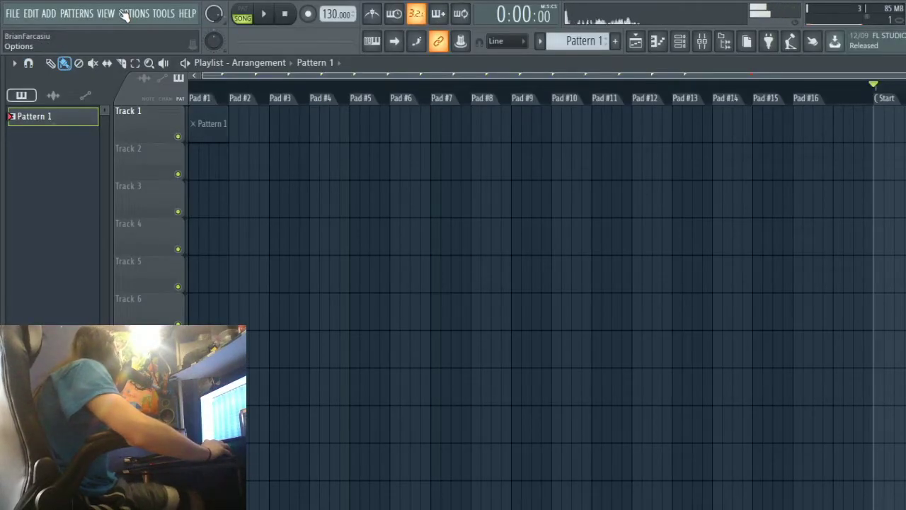
key("alt+Tab")
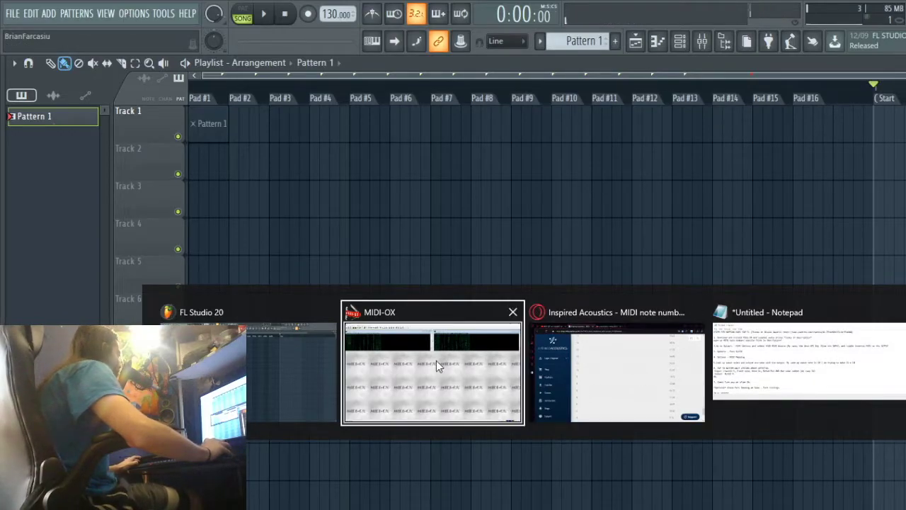
left_click(711, 380)
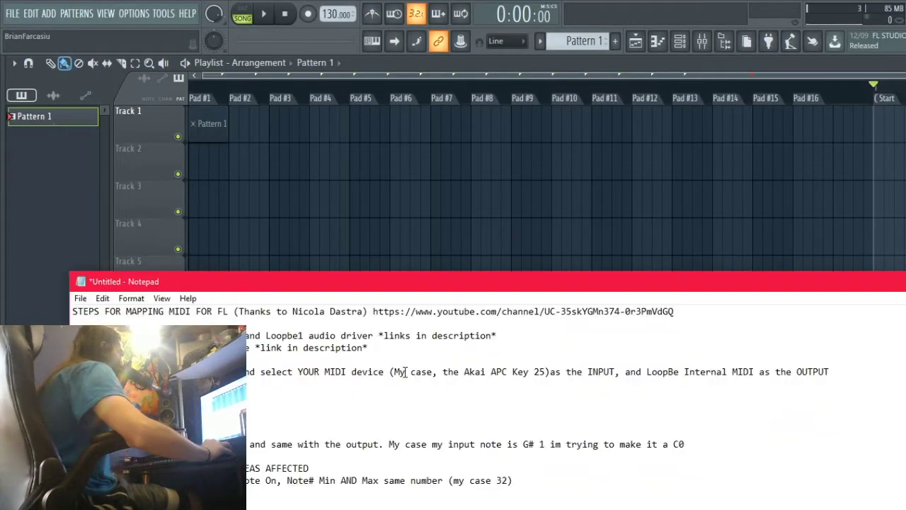
key("super")
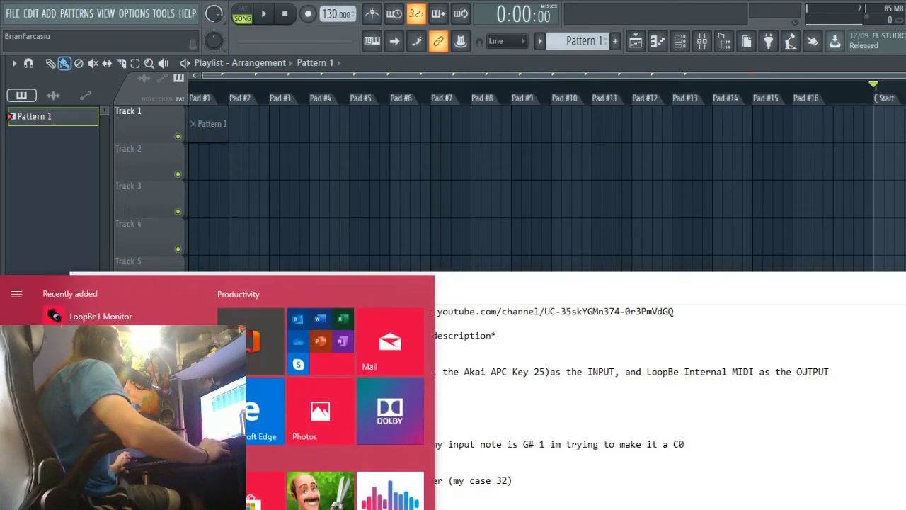
key("alt+Tab")
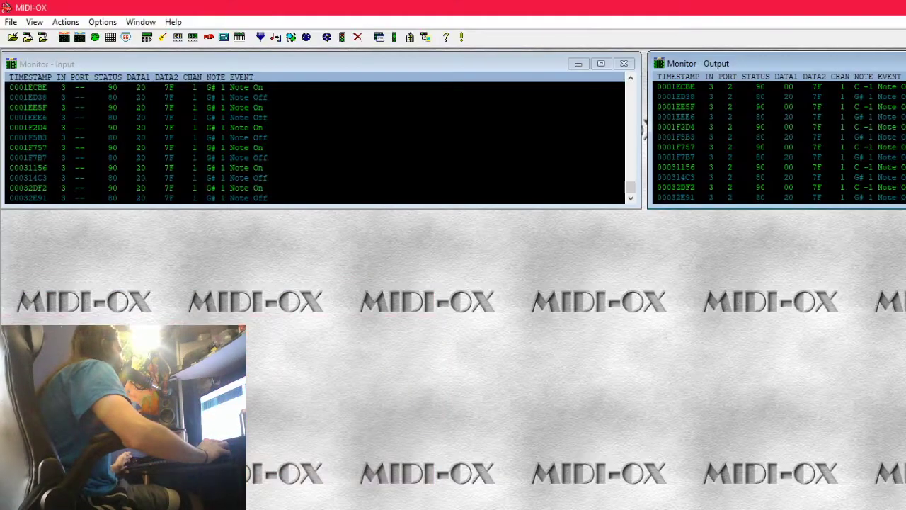
Check whether Pass SysEx is enabled in the MIDI-OX options, and switch back to the Notepad notes over FL Studio.
left_click(103, 24)
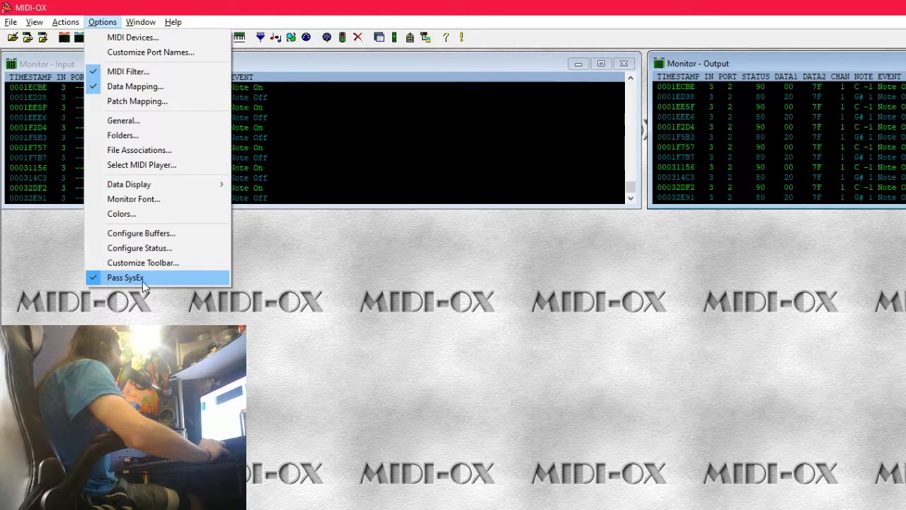
left_click(582, 400)
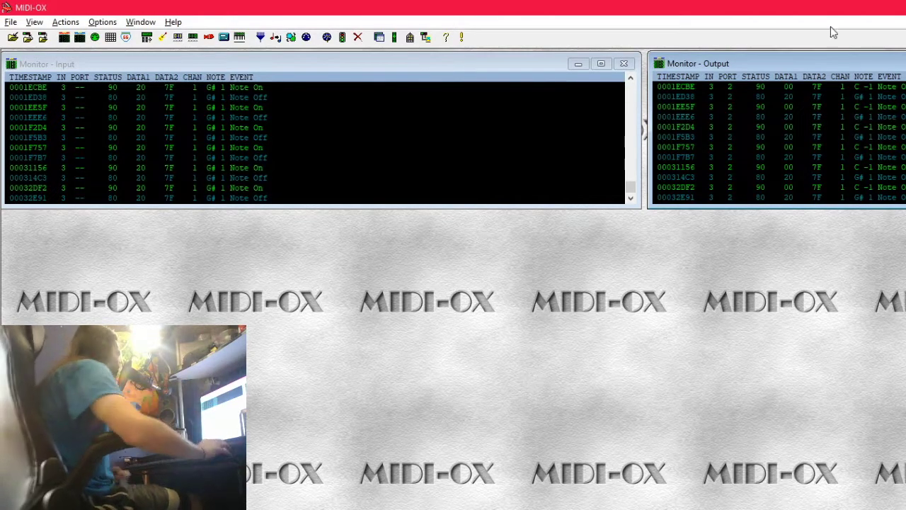
key("alt+Tab")
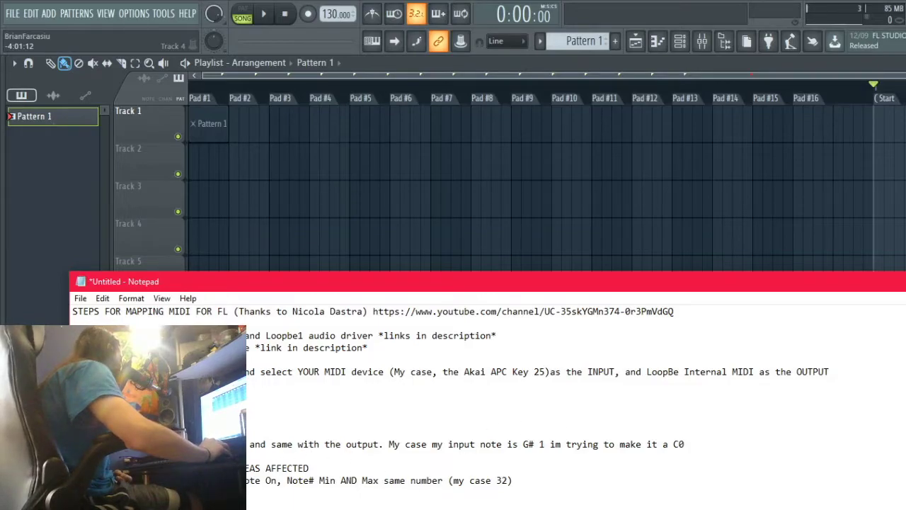
Review the remaining mapping notes in Notepad down to the port routings entry, and return to MIDI-OX.
scroll(453, 396, "down", 2)
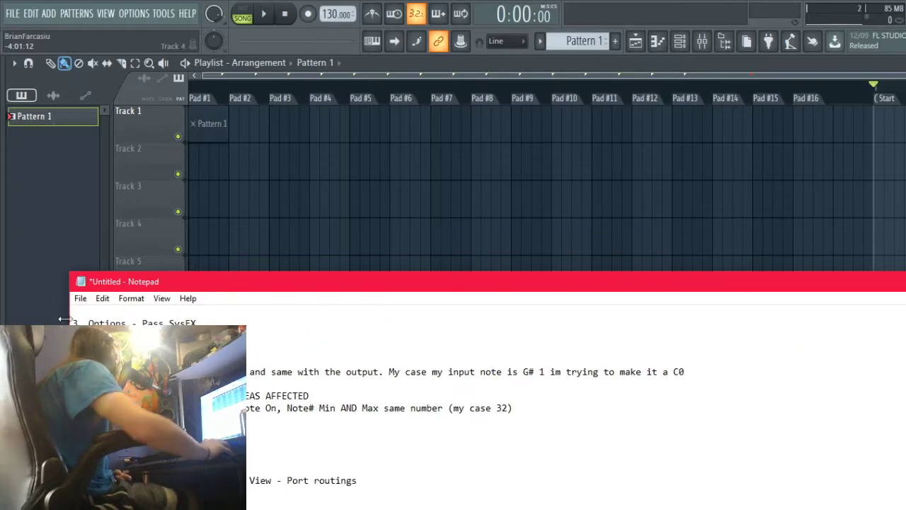
scroll(382, 430, "down", 1)
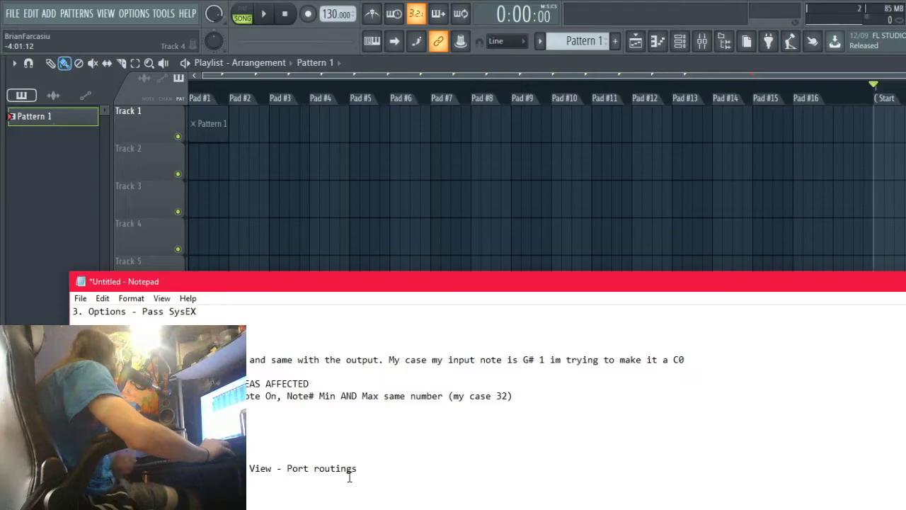
key("alt+Tab")
left_click(831, 358)
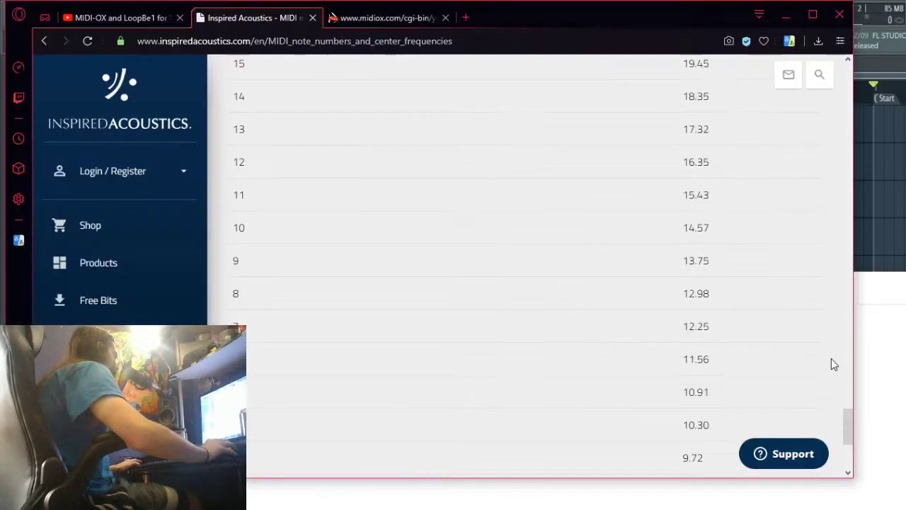
key("alt+Tab")
left_click(318, 354)
key("alt+Tab")
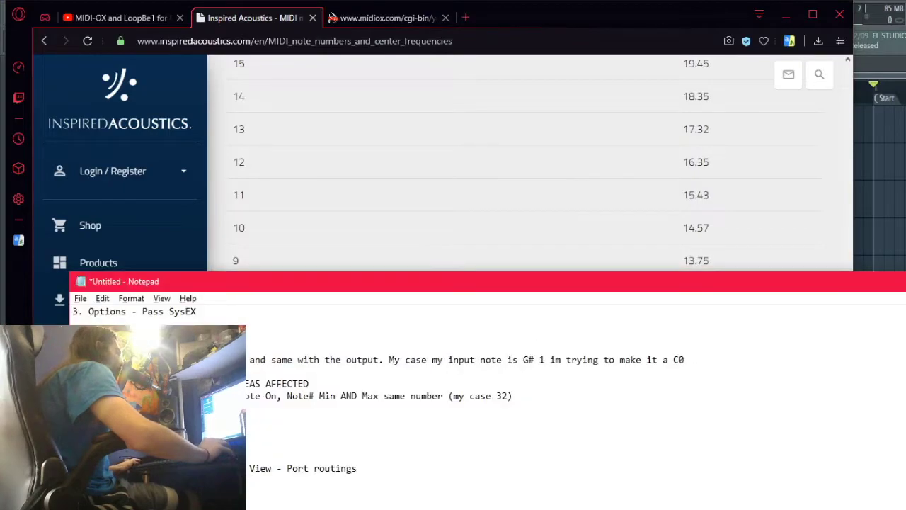
key("alt+Tab")
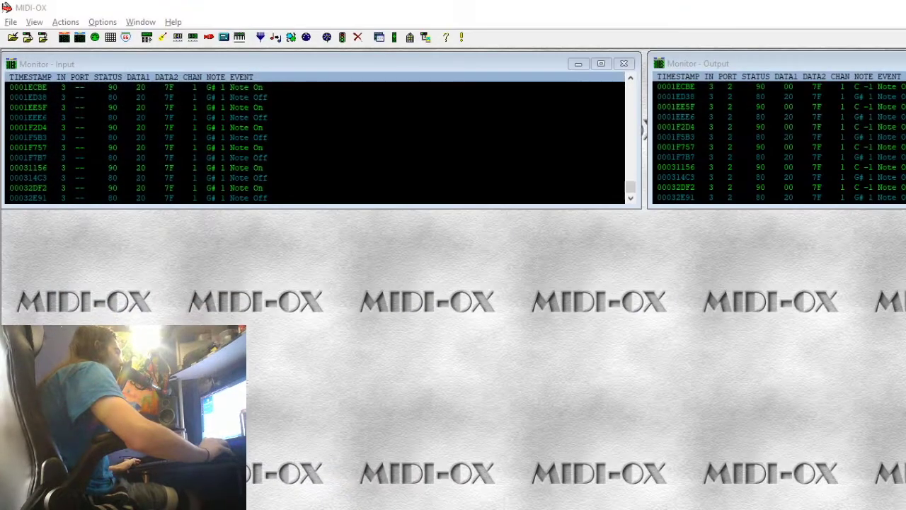
left_click(395, 40)
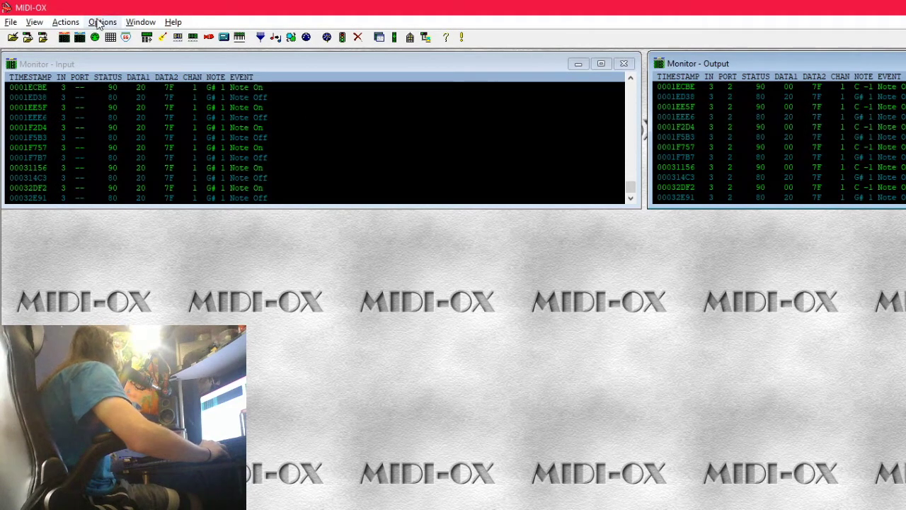
Open the MIDI port routings and examine the connection from the APC Key 25 to LoopBe Internal MIDI.
left_click(35, 23)
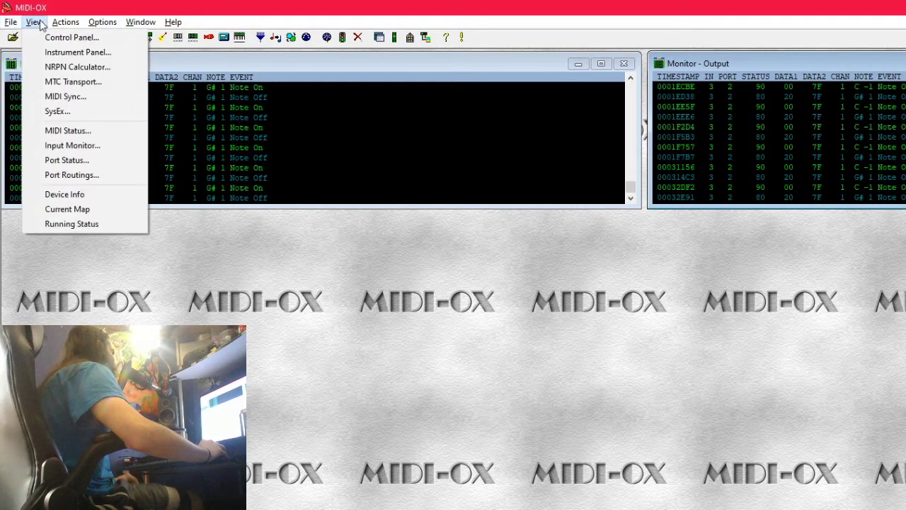
left_click(107, 175)
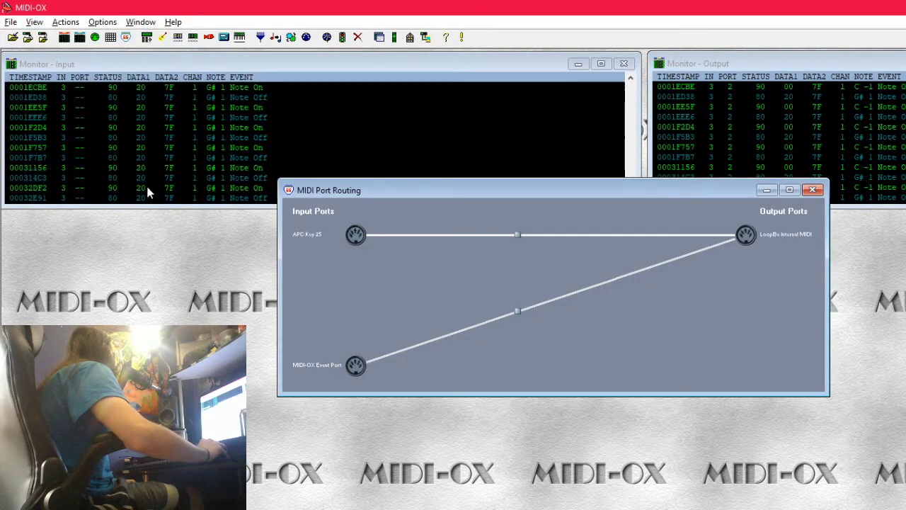
right_click(356, 238)
left_click(653, 309)
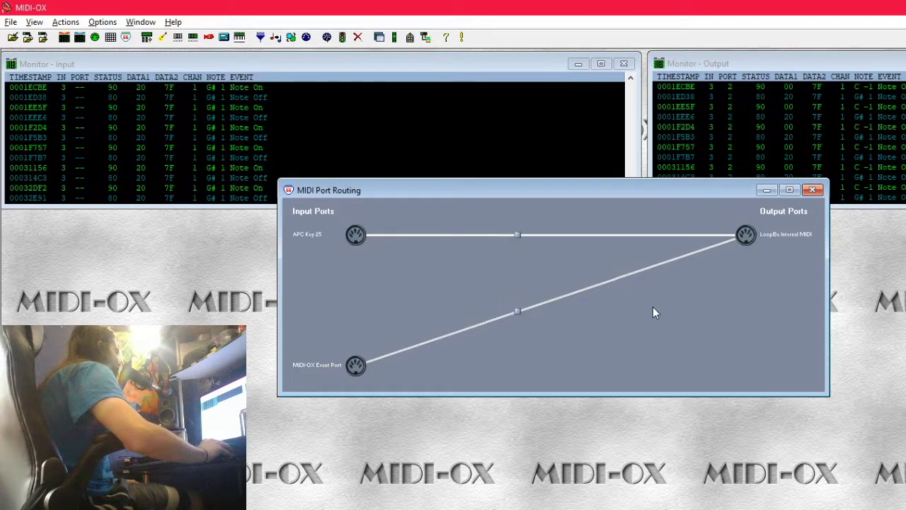
left_click_drag(365, 241, 440, 242)
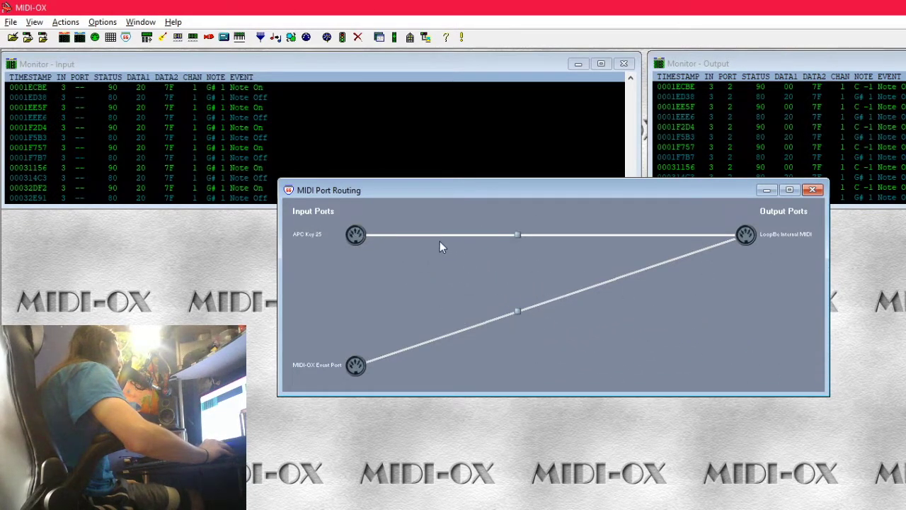
Disconnect the APC Key 25 input port from LoopBe Internal MIDI, move the routing window clear of the monitors, and reconnect the port.
right_click(361, 233)
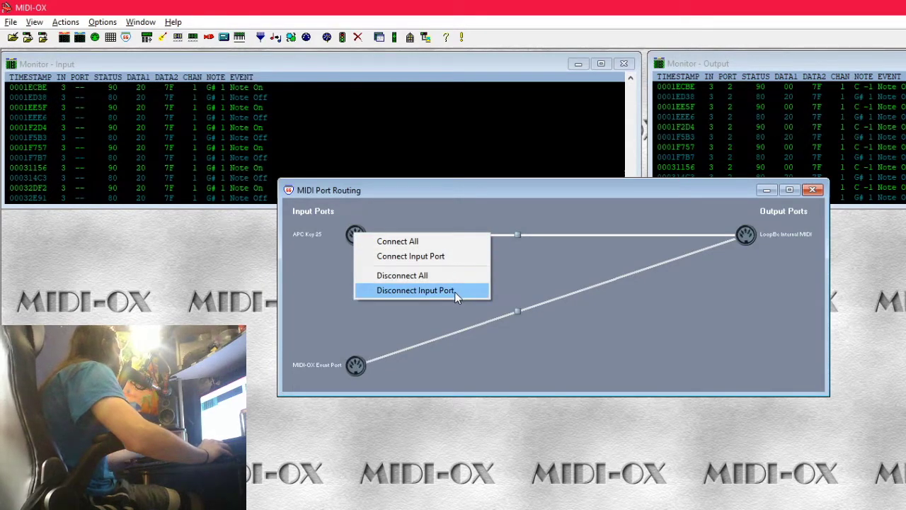
left_click(454, 292)
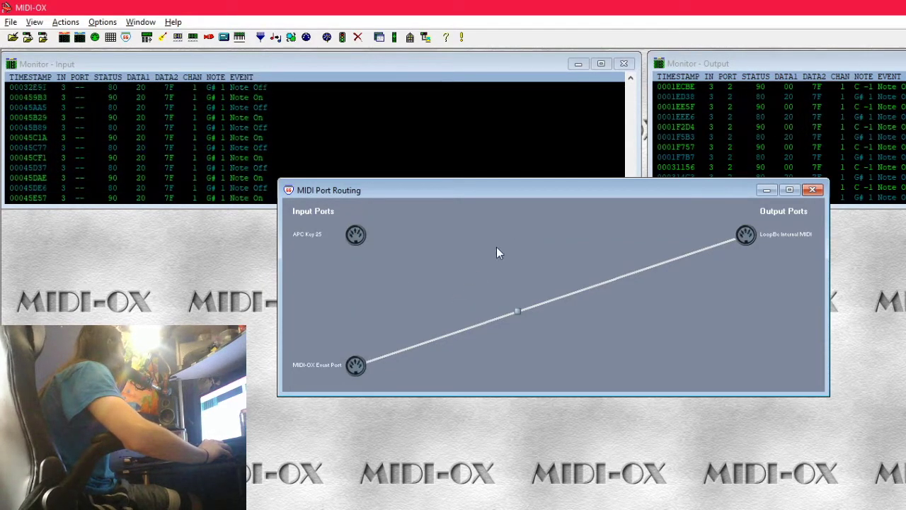
left_click_drag(490, 191, 479, 275)
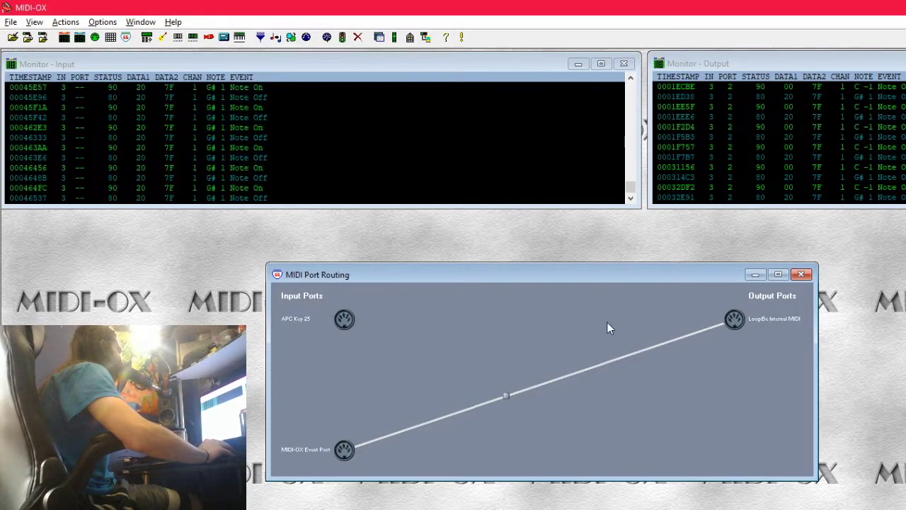
right_click(342, 319)
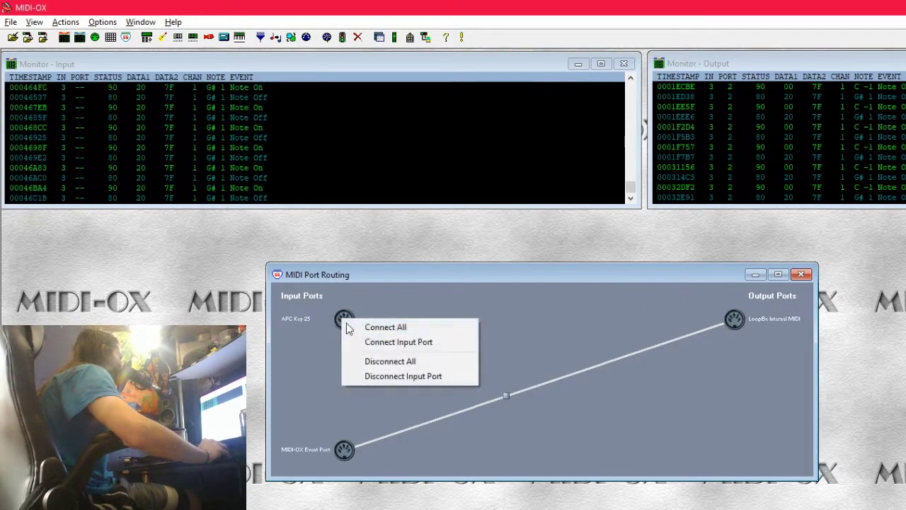
left_click(427, 344)
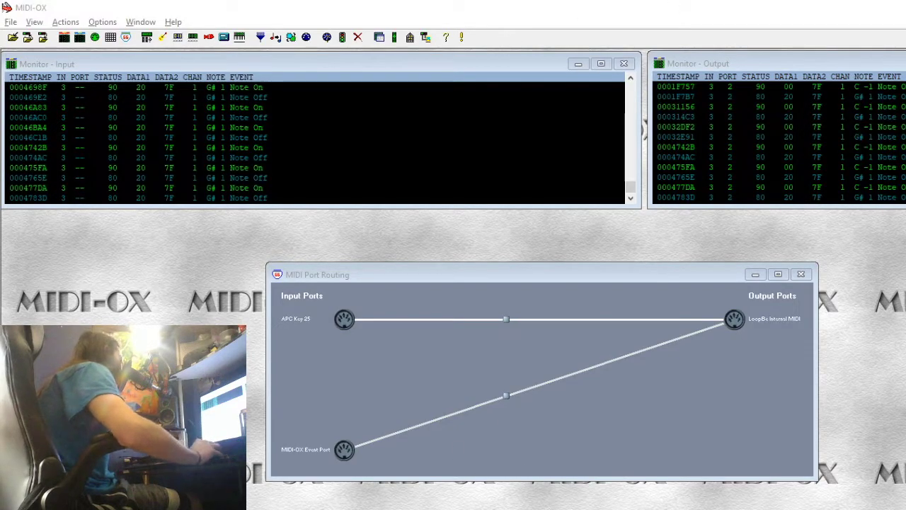
Switch to FL Studio and open the MIDI settings to check the input devices.
key("alt+Tab")
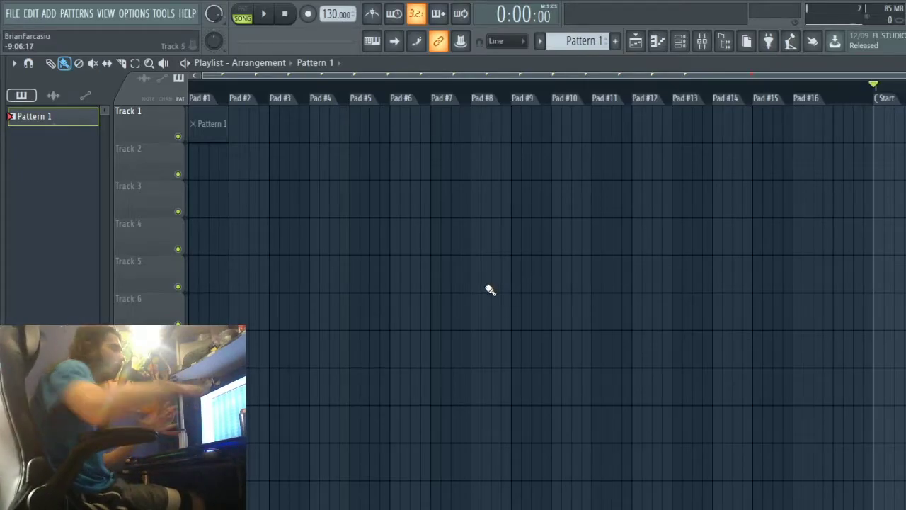
left_click(136, 14)
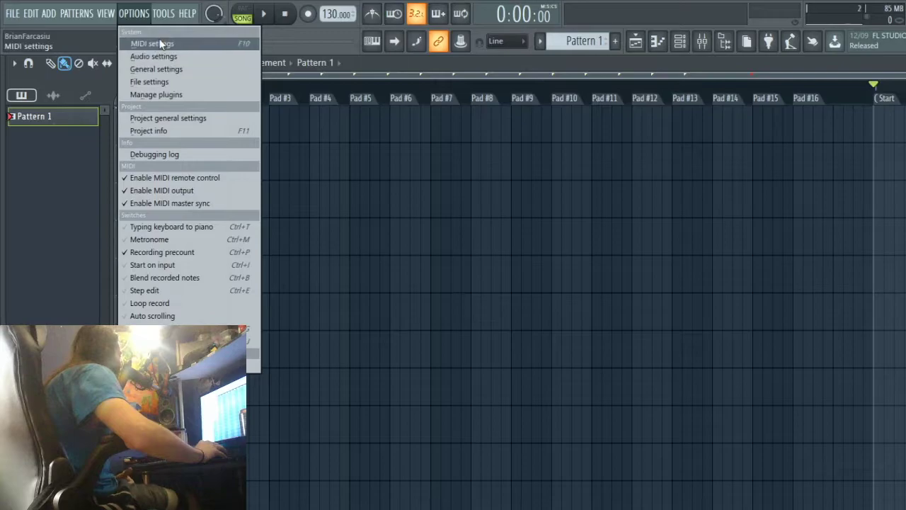
left_click(150, 44)
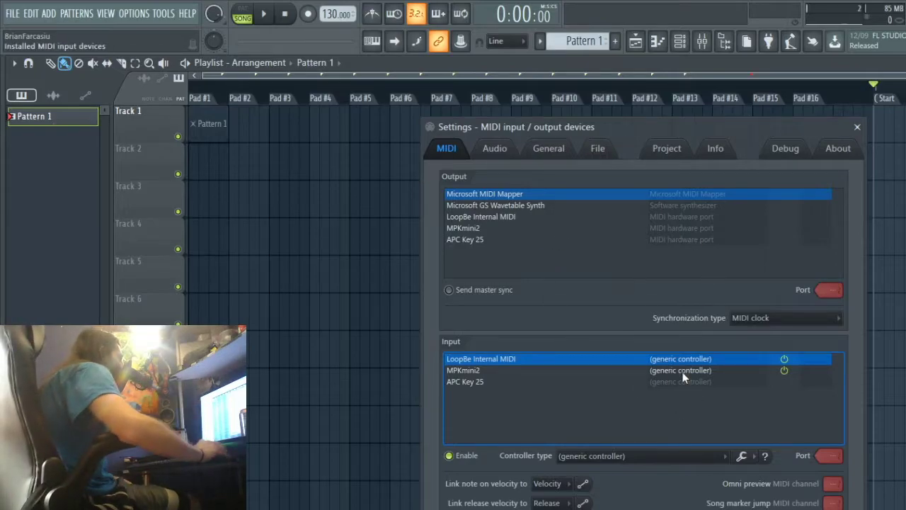
Try to enable the APC Key 25 as a MIDI input device, dismiss the error, and turn it off again.
left_click(501, 384)
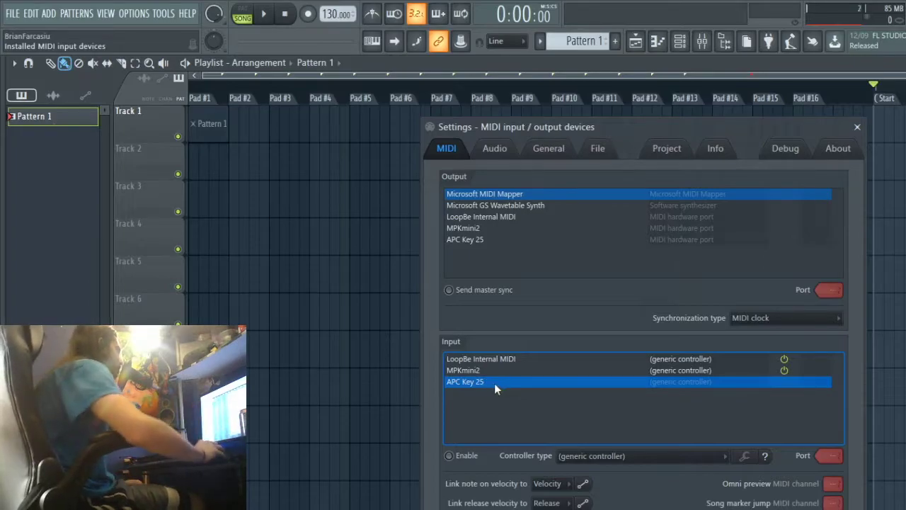
left_click(447, 457)
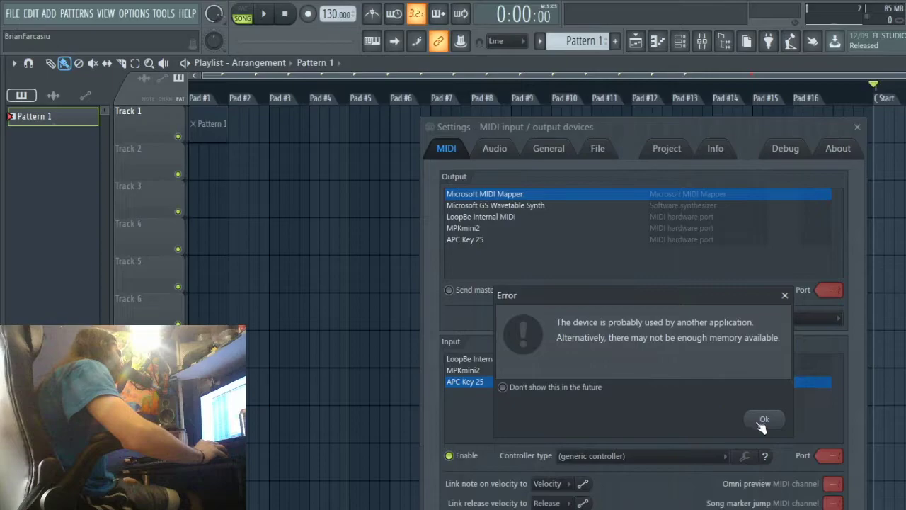
left_click(762, 424)
left_click(461, 457)
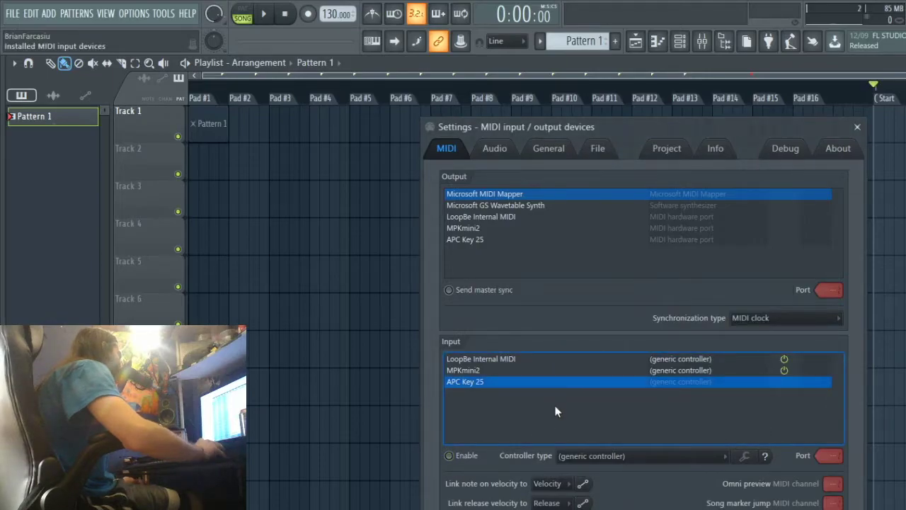
Select the LoopBe Internal MIDI input, close the settings, and run playback briefly to test the pads.
left_click(511, 360)
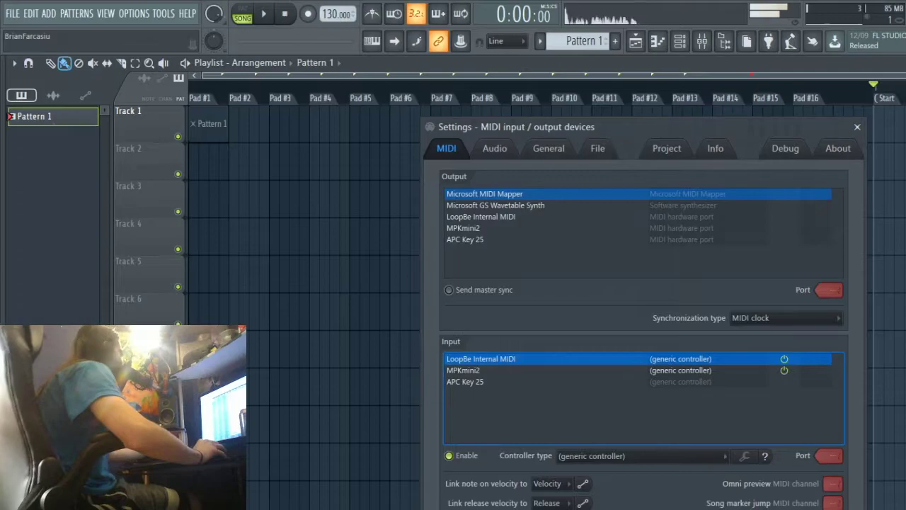
left_click(857, 127)
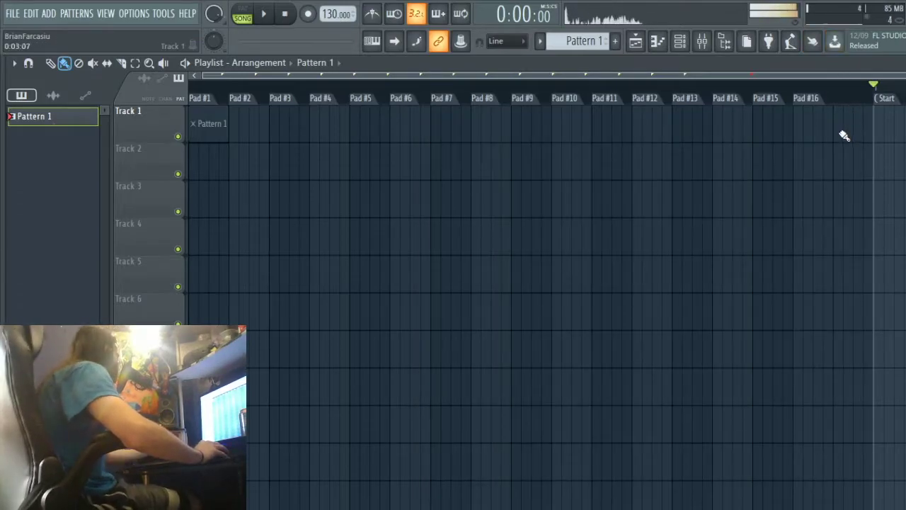
key("space")
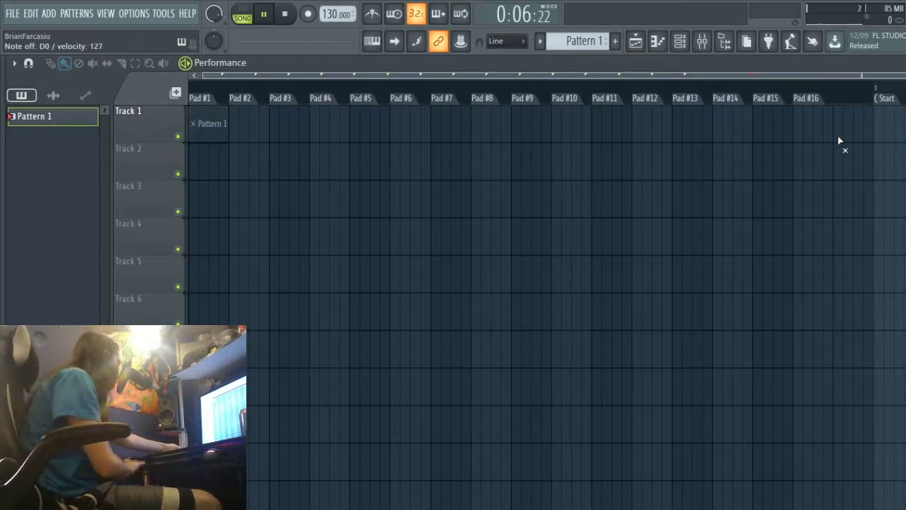
key("space")
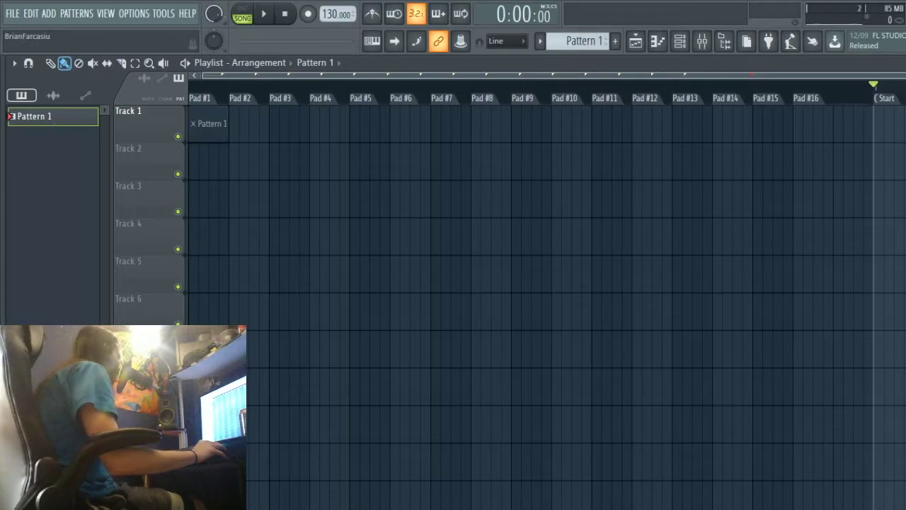
Return to MIDI-OX and close the MIDI Port Routing window.
left_click(905, 7)
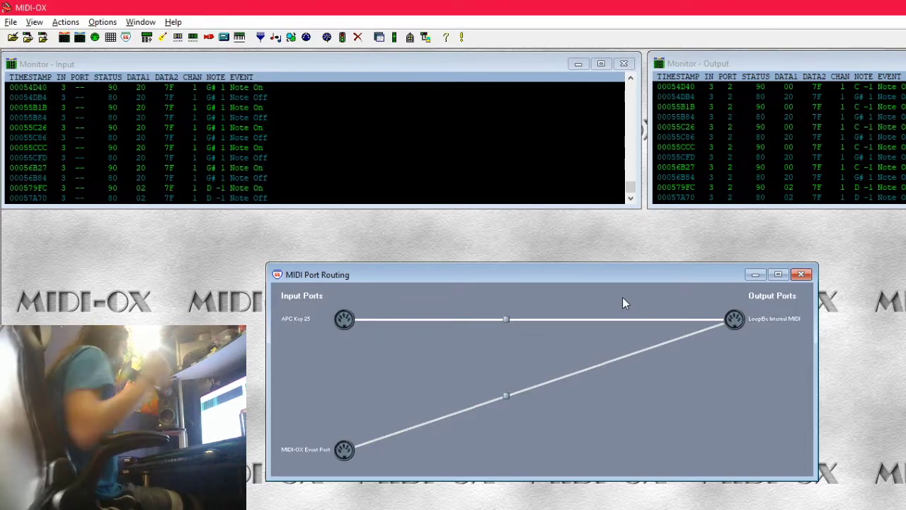
left_click(800, 276)
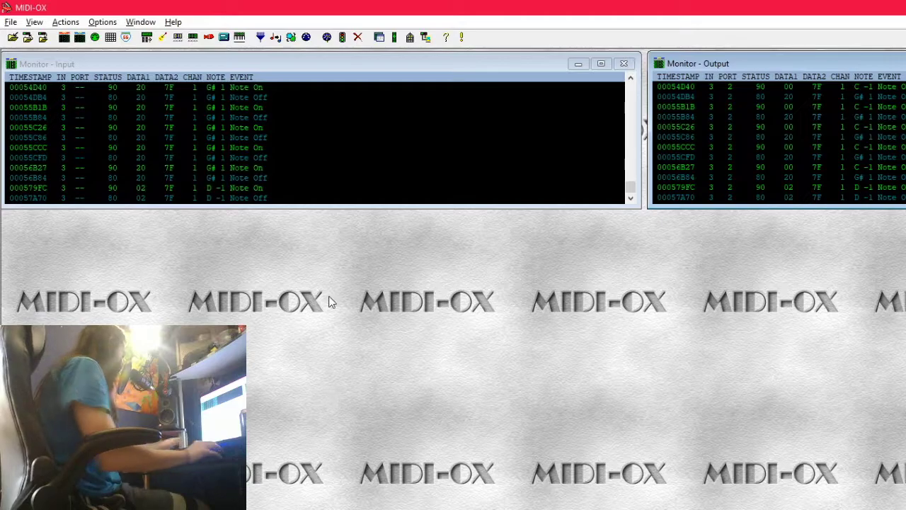
left_click(140, 22)
mouse_move(103, 22)
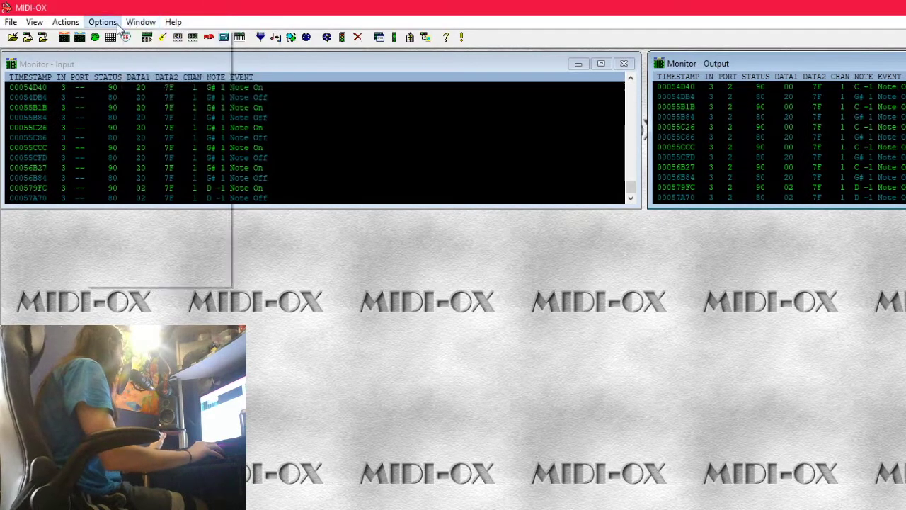
left_click(375, 18)
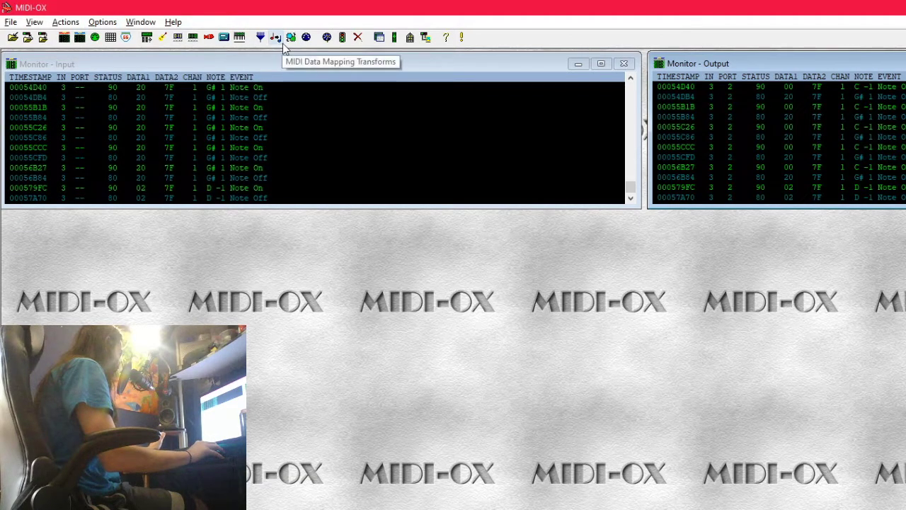